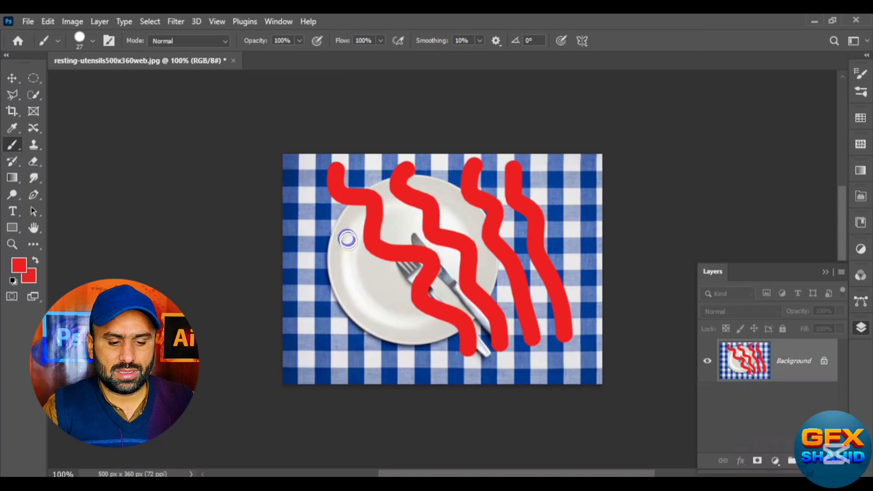
Step: Paint two wavy red brush strokes diagonally down the left side of the plate photo
{"action": "left_click_drag", "start_coordinate": [300, 228], "coordinate": [369, 360]}
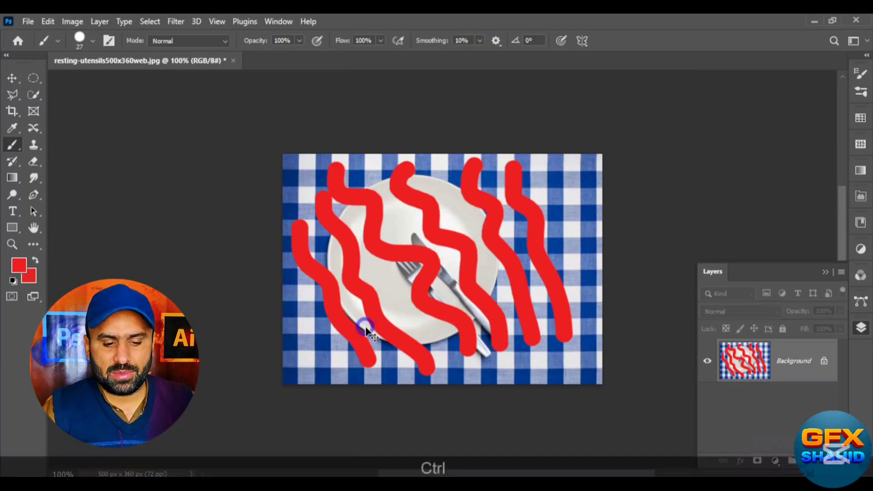
Step: Undo all six red brush strokes one after another, back to the clean plate photo
{"action": "key", "text": "ctrl+z"}
{"action": "key", "text": "ctrl+z"}
{"action": "key", "text": "ctrl+z"}
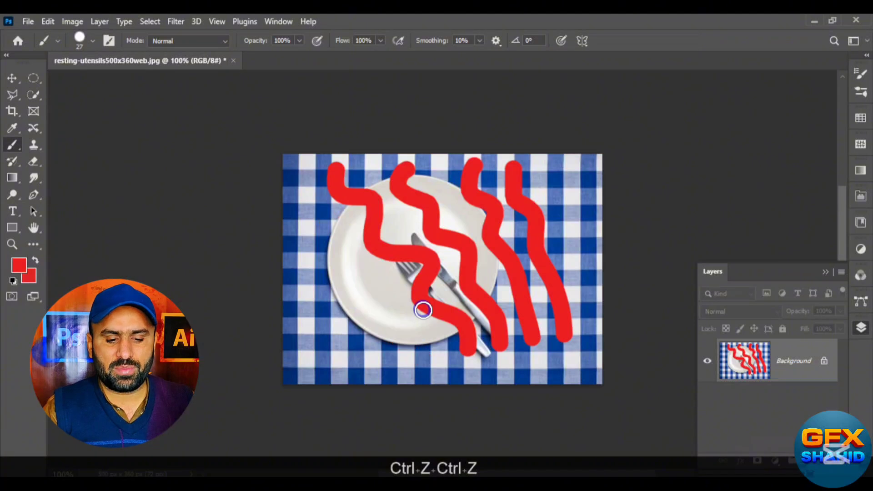
{"action": "key", "text": "ctrl+z"}
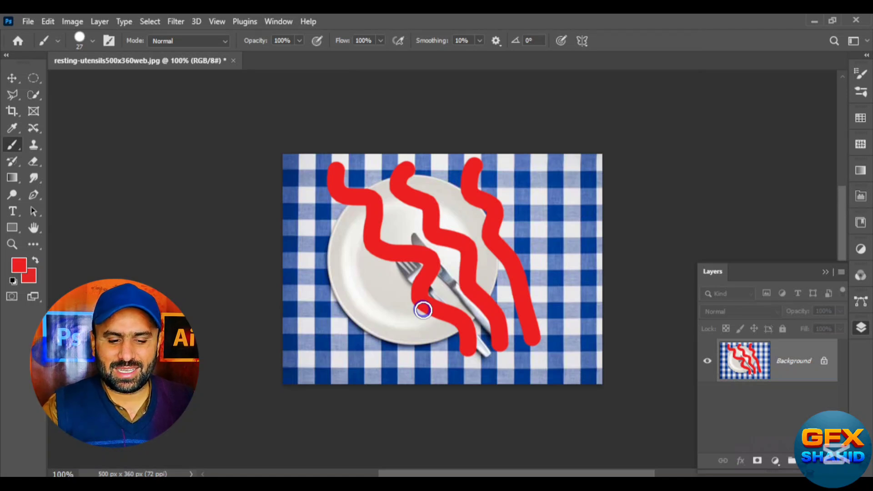
{"action": "key", "text": "ctrl+z"}
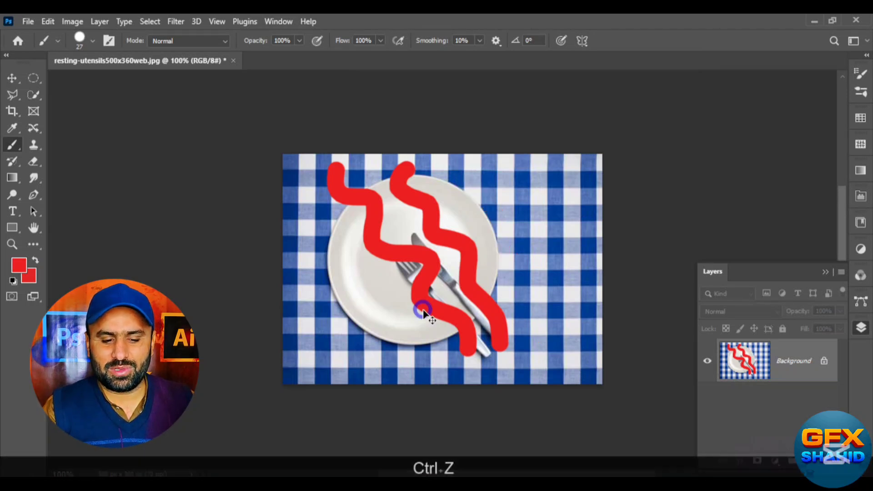
{"action": "key", "text": "ctrl+z"}
{"action": "key", "text": "ctrl+z"}
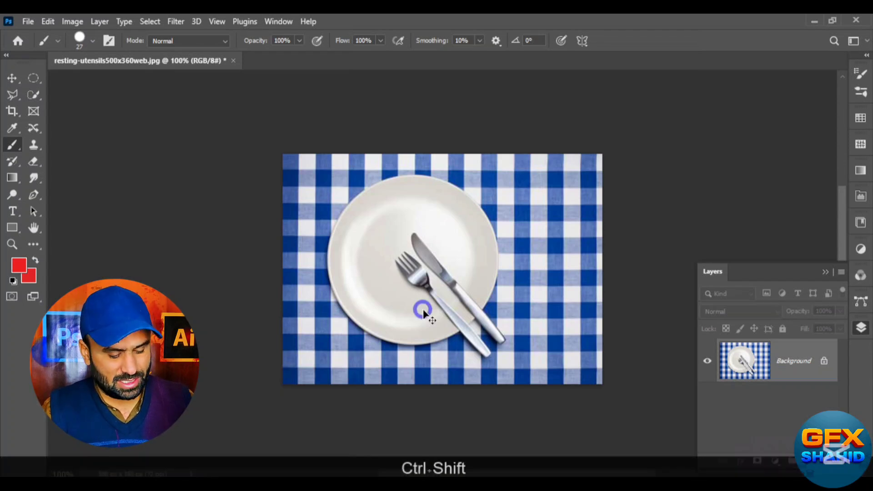
Step: Redo all six red brush strokes one by one, and undo the last of them again
{"action": "key", "text": "ctrl+shift+z"}
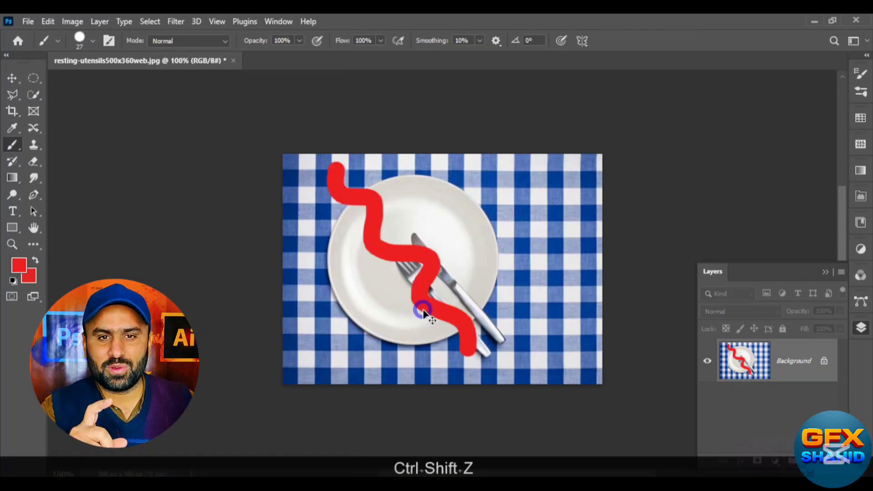
{"action": "key", "text": "ctrl+shift+z"}
{"action": "key", "text": "ctrl+shift+z"}
{"action": "key", "text": "ctrl+shift+z"}
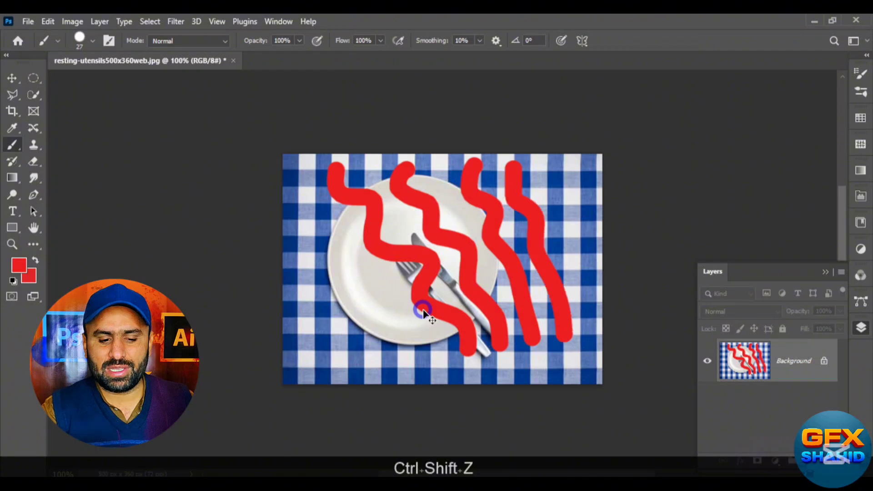
{"action": "key", "text": "ctrl+shift+z"}
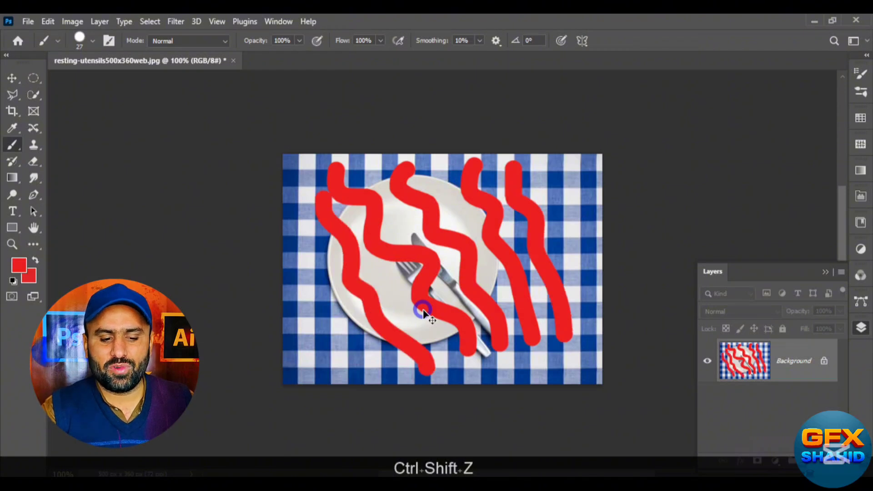
{"action": "key", "text": "ctrl+shift+z"}
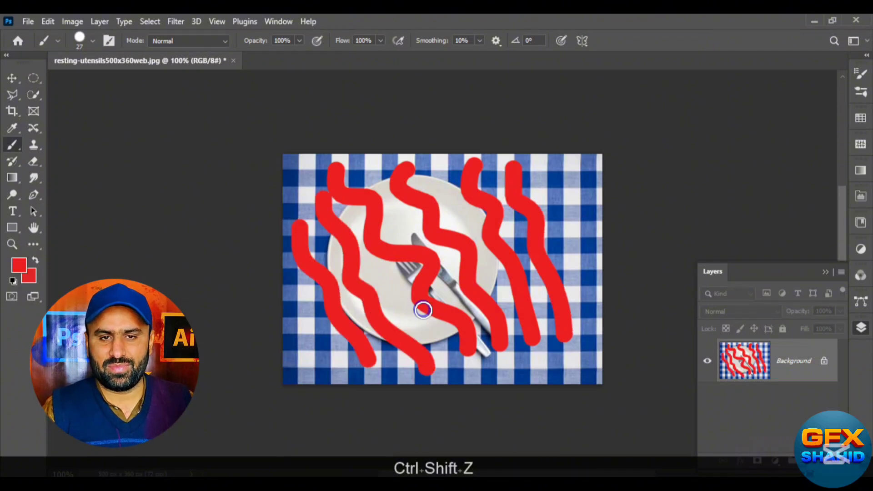
{"action": "key", "text": "ctrl+z"}
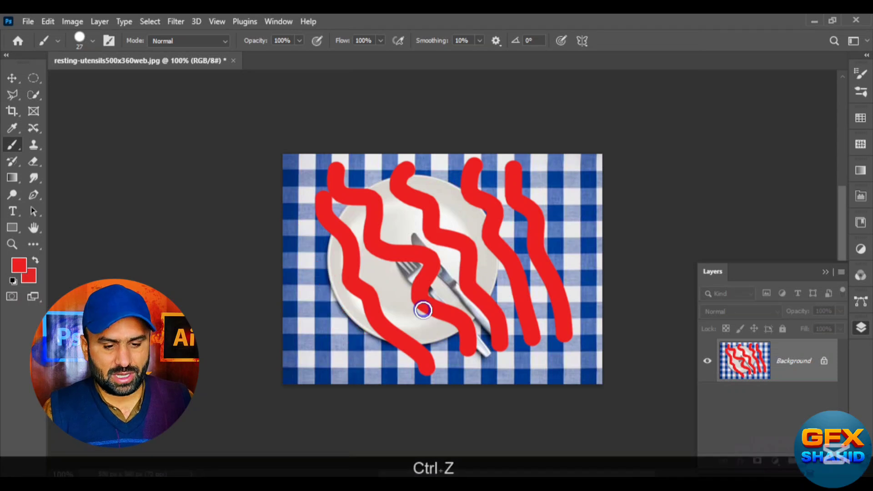
{"action": "key", "text": "ctrl"}
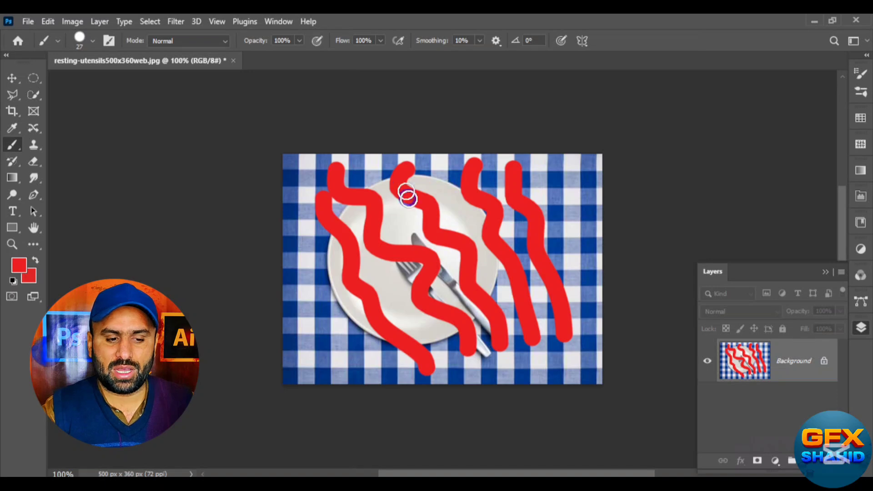
Step: Show the History panel, step back state by state to the first Brush Tool stroke, and return to the last Brush Tool state
{"action": "left_click", "coordinate": [275, 26]}
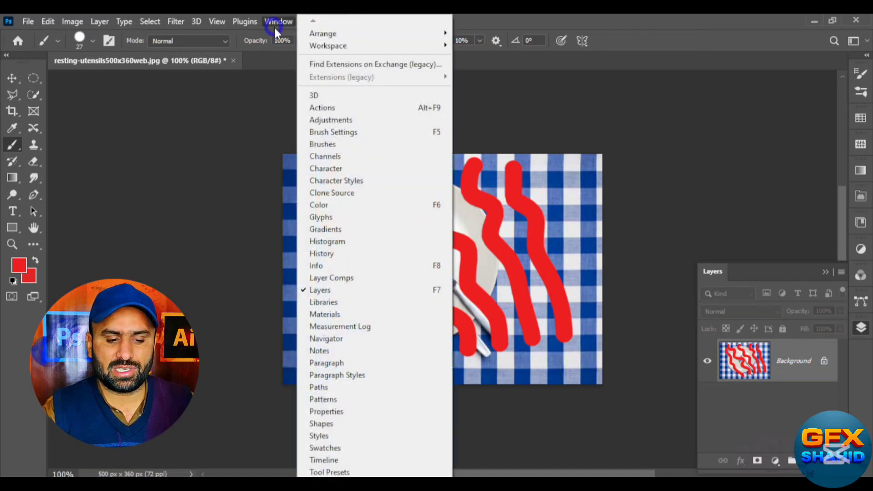
{"action": "left_click", "coordinate": [328, 253]}
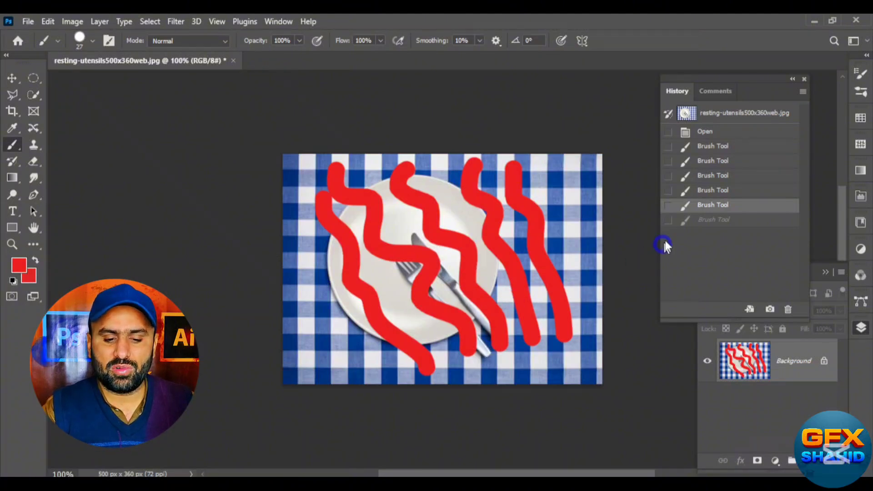
{"action": "left_click", "coordinate": [686, 192]}
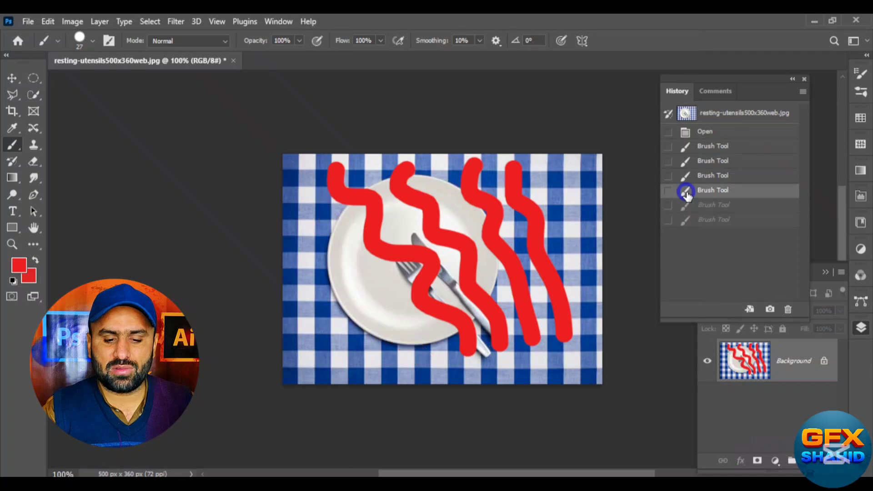
{"action": "left_click", "coordinate": [689, 177]}
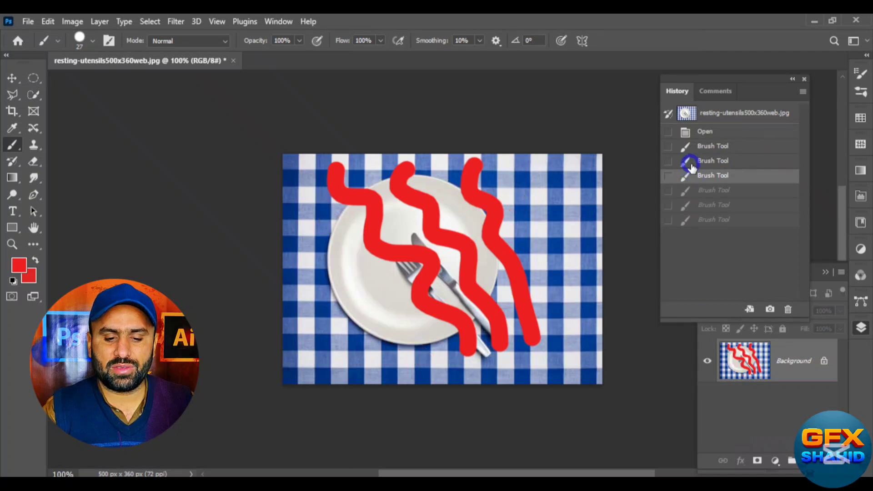
{"action": "left_click", "coordinate": [688, 163]}
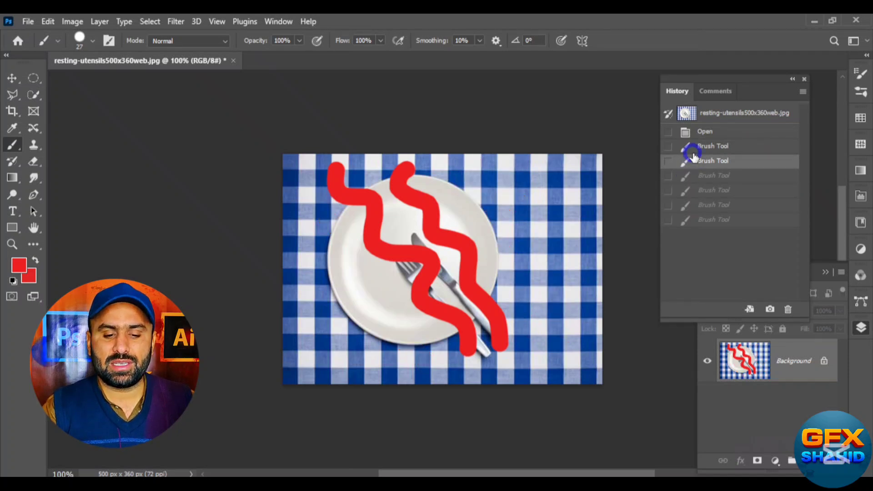
{"action": "left_click", "coordinate": [688, 146]}
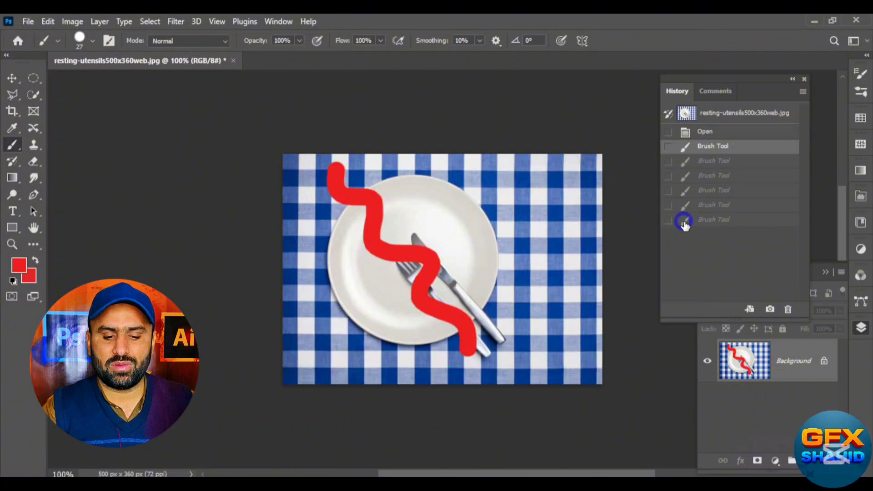
{"action": "left_click", "coordinate": [685, 220]}
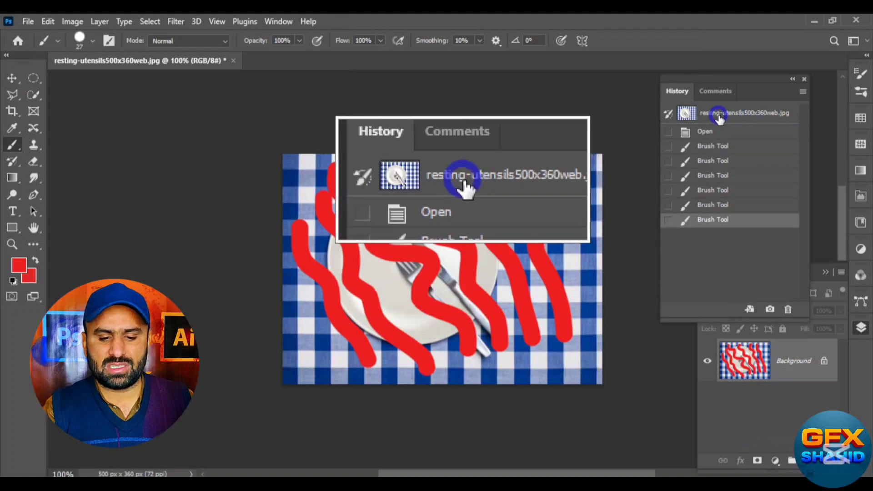
Step: Revert the photo to its opening snapshot as the history brush source, and restore the last Brush Tool state
{"action": "left_click", "coordinate": [718, 117]}
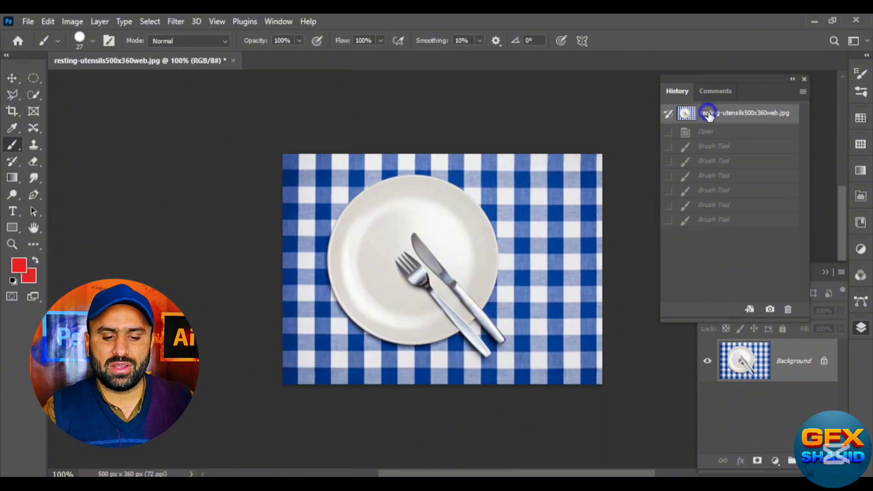
{"action": "left_click", "coordinate": [667, 117]}
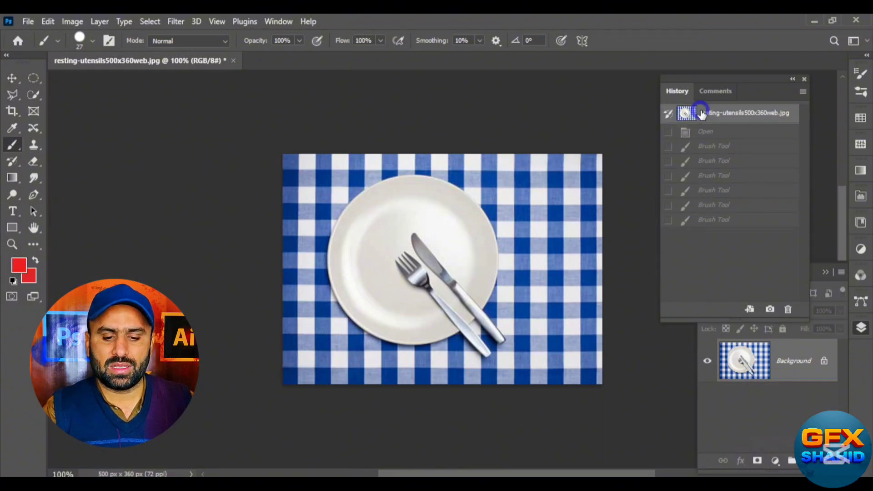
{"action": "left_click", "coordinate": [689, 219]}
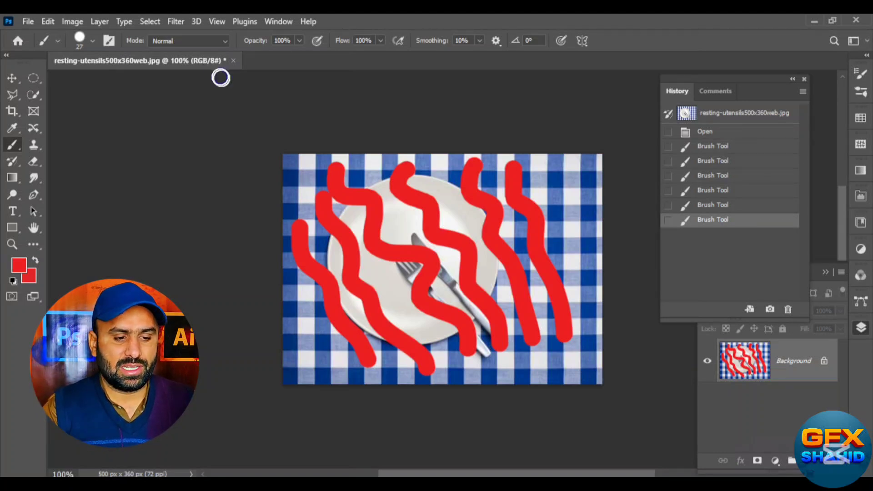
Step: In the Performance preferences, optimize the cache levels and tile size for Default / Photos
{"action": "left_click", "coordinate": [49, 21]}
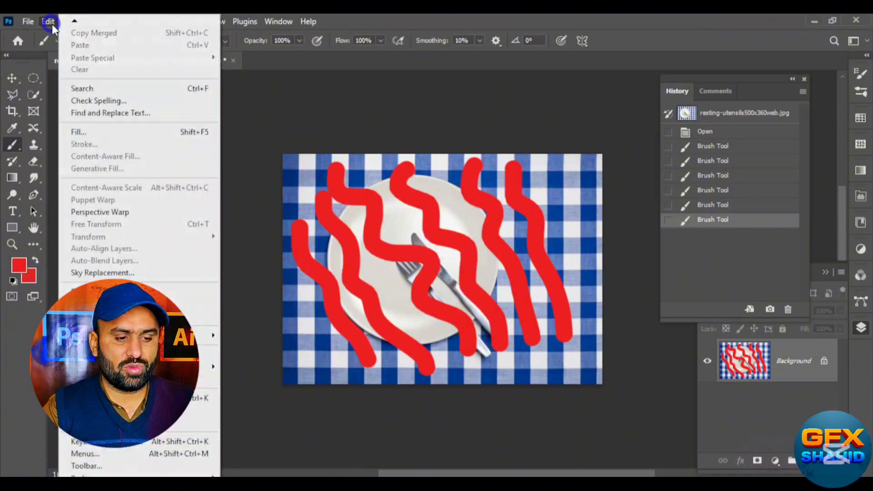
{"action": "mouse_move", "coordinate": [89, 475]}
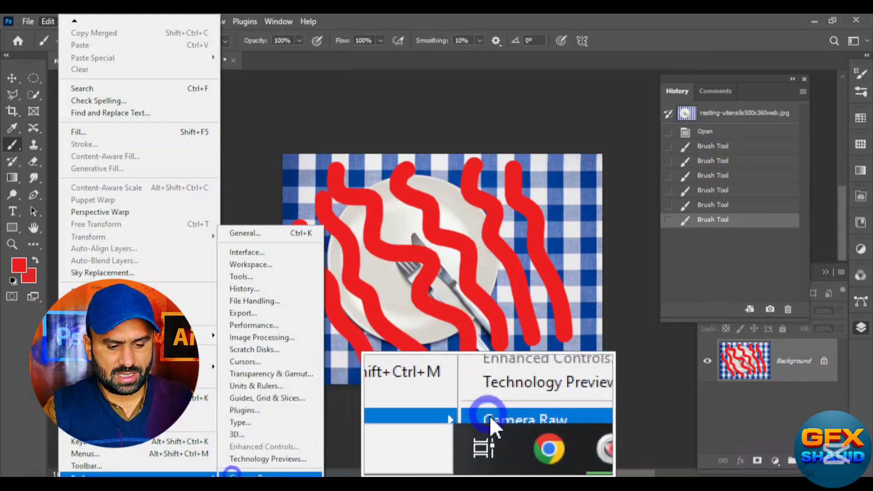
{"action": "left_click", "coordinate": [268, 328]}
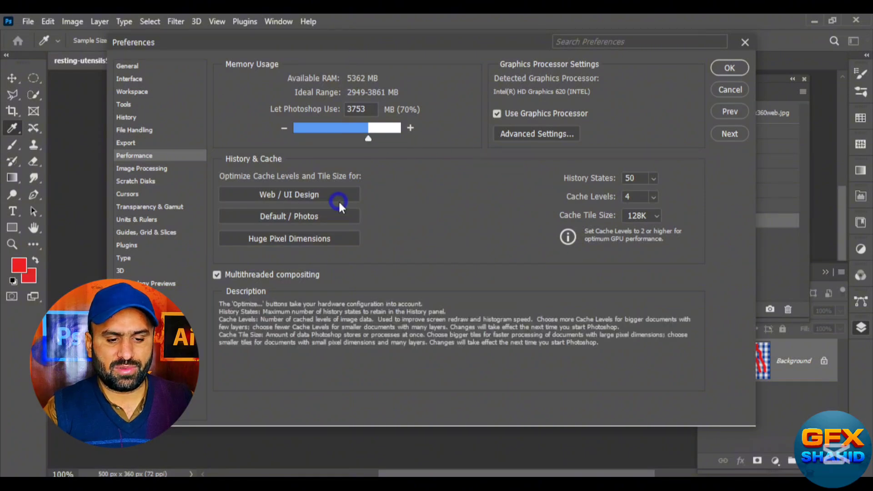
{"action": "left_click", "coordinate": [639, 182]}
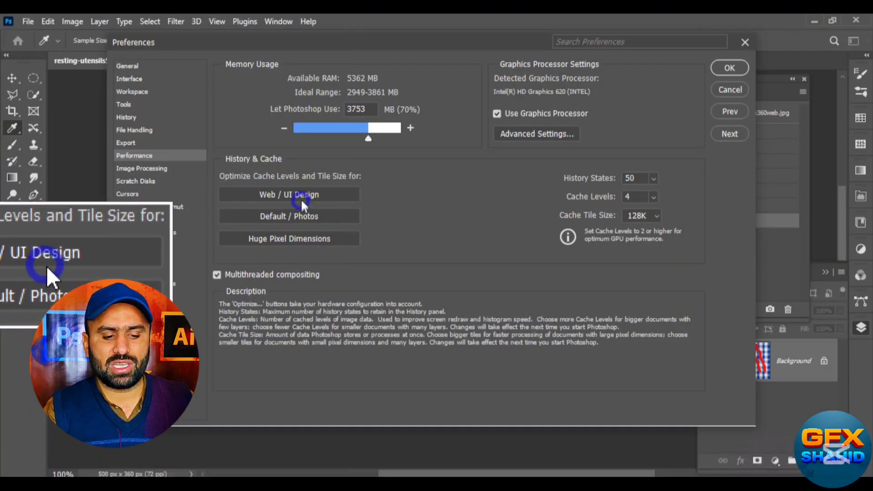
{"action": "left_click", "coordinate": [302, 198]}
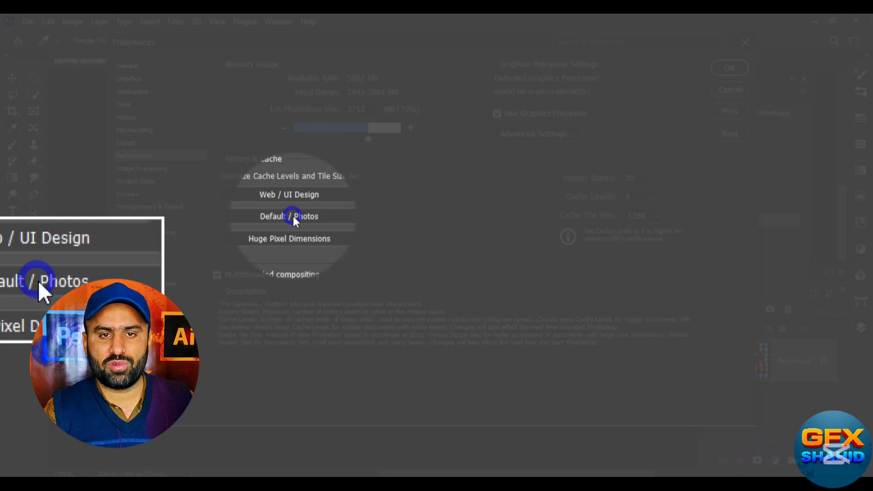
{"action": "left_click", "coordinate": [293, 217]}
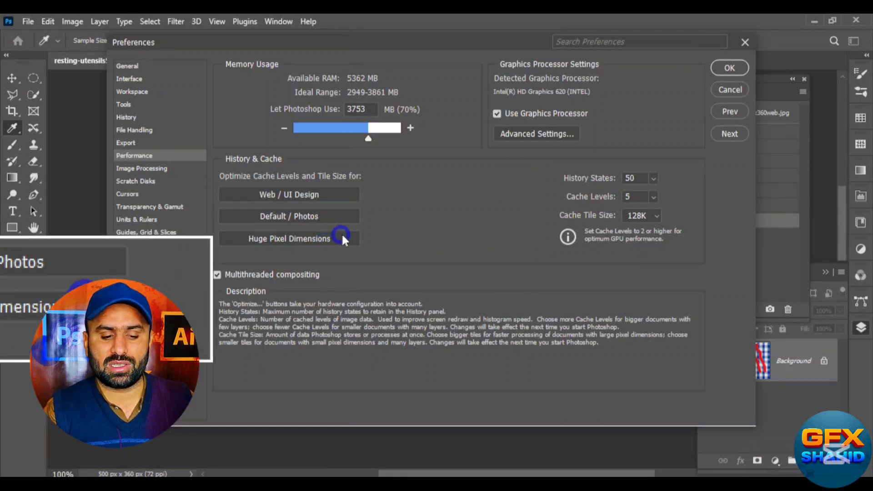
{"action": "left_click", "coordinate": [636, 198]}
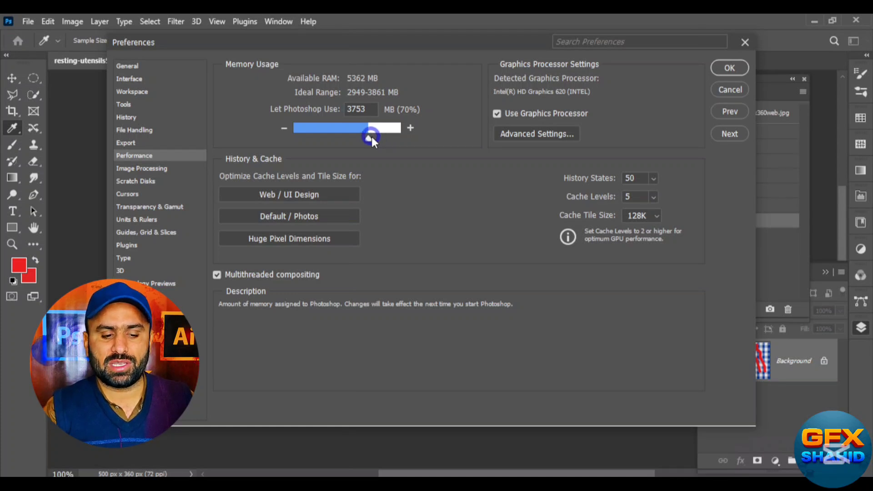
Step: Set the memory Photoshop may use to 3949 MB (73%) and save the preferences
{"action": "left_click_drag", "start_coordinate": [369, 137], "coordinate": [390, 137]}
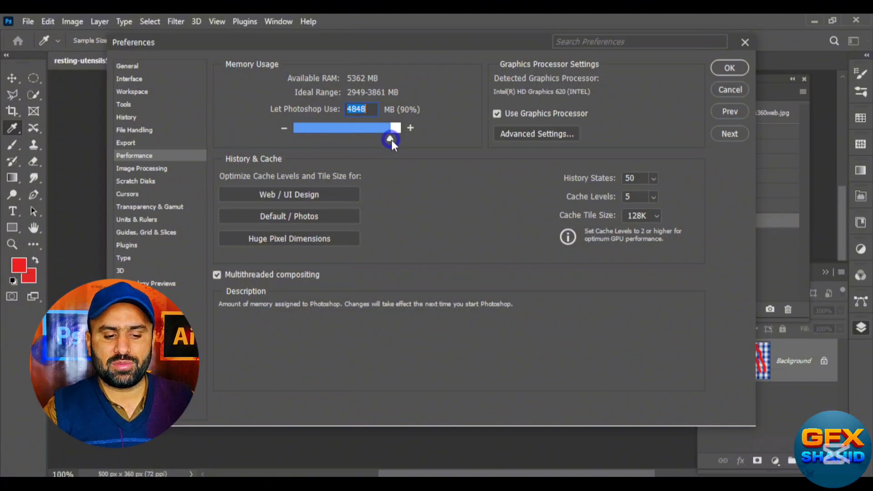
{"action": "left_click_drag", "start_coordinate": [391, 139], "coordinate": [372, 141]}
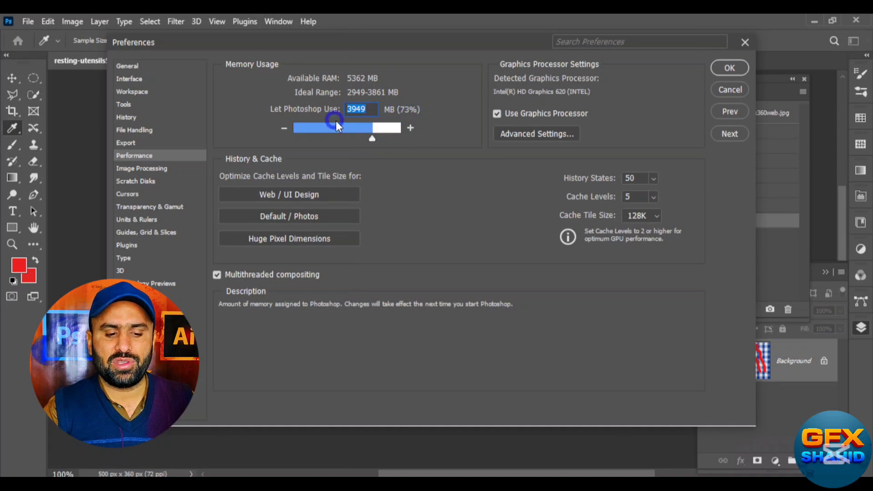
{"action": "mouse_move", "coordinate": [337, 173]}
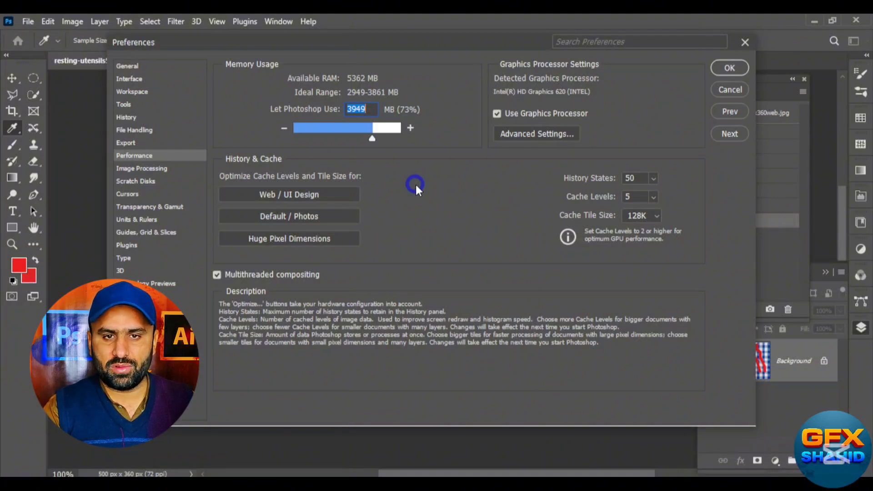
{"action": "left_click", "coordinate": [727, 69]}
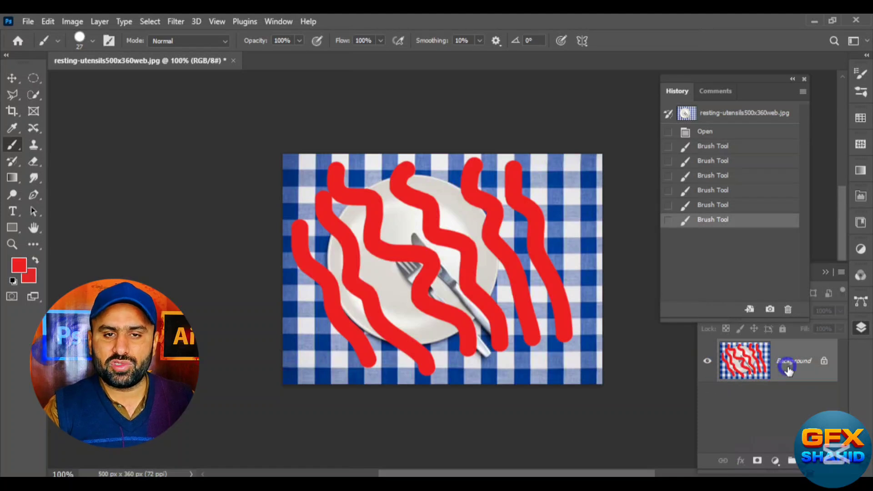
Step: Paint over all the red strokes with the History Brush at size 125 to restore the original photo
{"action": "left_click", "coordinate": [13, 164]}
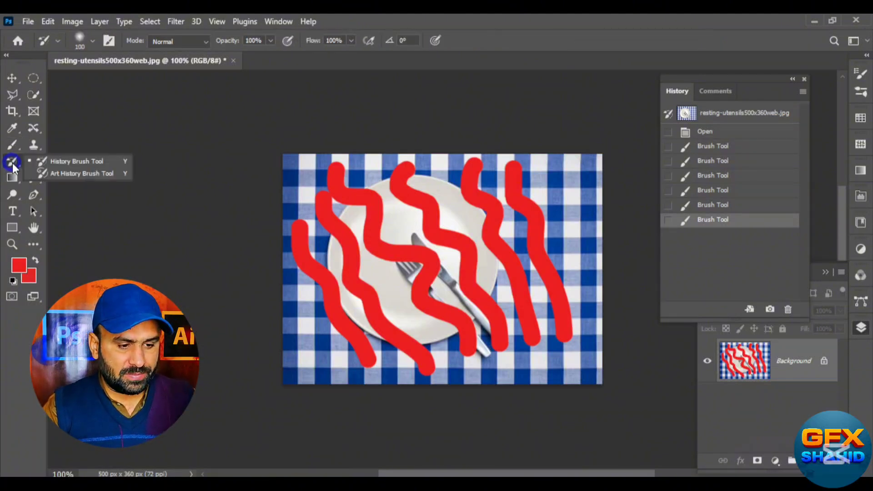
{"action": "left_click", "coordinate": [73, 167]}
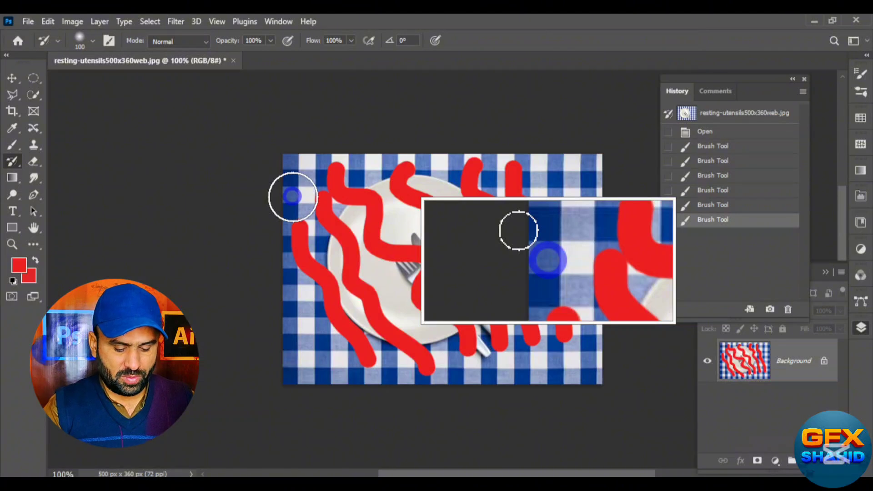
{"action": "key", "text": "bracketright"}
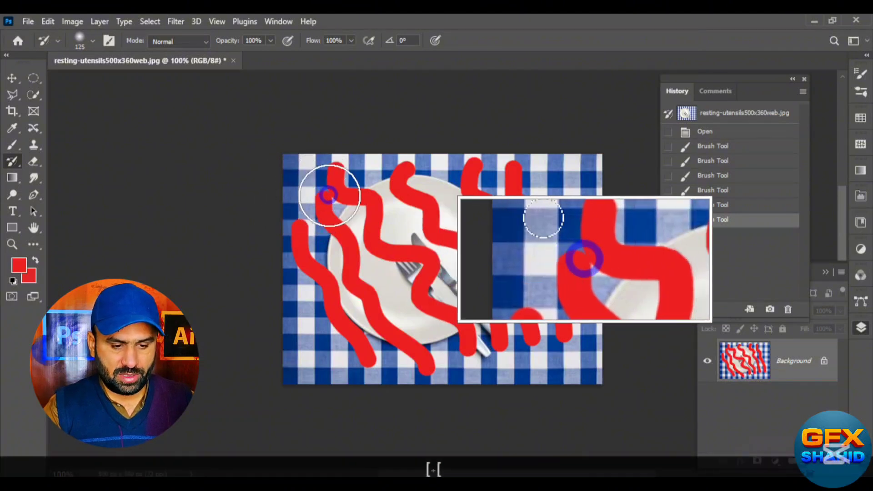
{"action": "mouse_move", "coordinate": [332, 182]}
{"action": "left_mouse_down"}
{"action": "mouse_move", "coordinate": [342, 200]}
{"action": "mouse_move", "coordinate": [354, 180]}
{"action": "mouse_move", "coordinate": [317, 199]}
{"action": "mouse_move", "coordinate": [300, 240]}
{"action": "mouse_move", "coordinate": [313, 259]}
{"action": "mouse_move", "coordinate": [338, 194]}
{"action": "mouse_move", "coordinate": [368, 174]}
{"action": "mouse_move", "coordinate": [549, 166]}
{"action": "mouse_move", "coordinate": [310, 237]}
{"action": "mouse_move", "coordinate": [315, 255]}
{"action": "mouse_move", "coordinate": [546, 193]}
{"action": "mouse_move", "coordinate": [268, 285]}
{"action": "mouse_move", "coordinate": [545, 237]}
{"action": "mouse_move", "coordinate": [472, 281]}
{"action": "mouse_move", "coordinate": [320, 313]}
{"action": "mouse_move", "coordinate": [536, 274]}
{"action": "mouse_move", "coordinate": [554, 305]}
{"action": "mouse_move", "coordinate": [367, 341]}
{"action": "mouse_move", "coordinate": [521, 340]}
{"action": "mouse_move", "coordinate": [580, 292]}
{"action": "mouse_move", "coordinate": [514, 344]}
{"action": "mouse_move", "coordinate": [549, 239]}
{"action": "mouse_move", "coordinate": [504, 200]}
{"action": "mouse_move", "coordinate": [370, 191]}
{"action": "mouse_move", "coordinate": [339, 256]}
{"action": "mouse_move", "coordinate": [679, 258]}
{"action": "mouse_move", "coordinate": [695, 242]}
{"action": "left_mouse_up"}
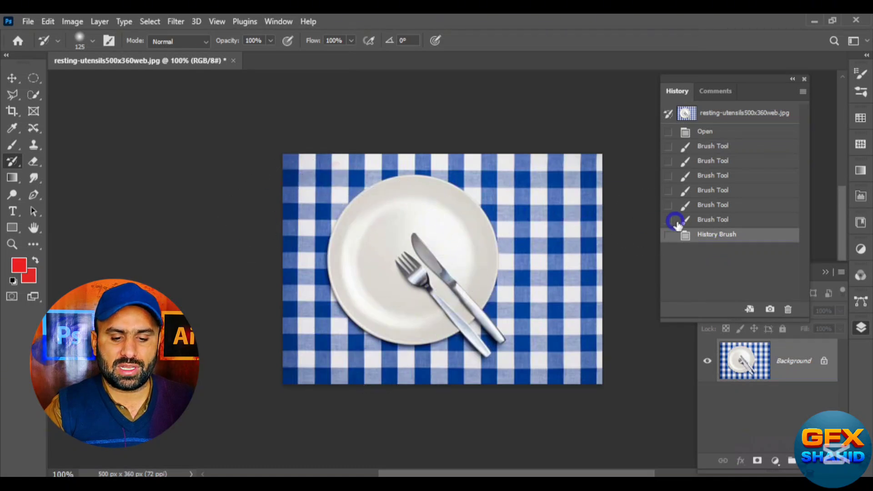
Step: Step back to the last Brush Tool state, and revert the photo to its opening snapshot
{"action": "left_click", "coordinate": [699, 222]}
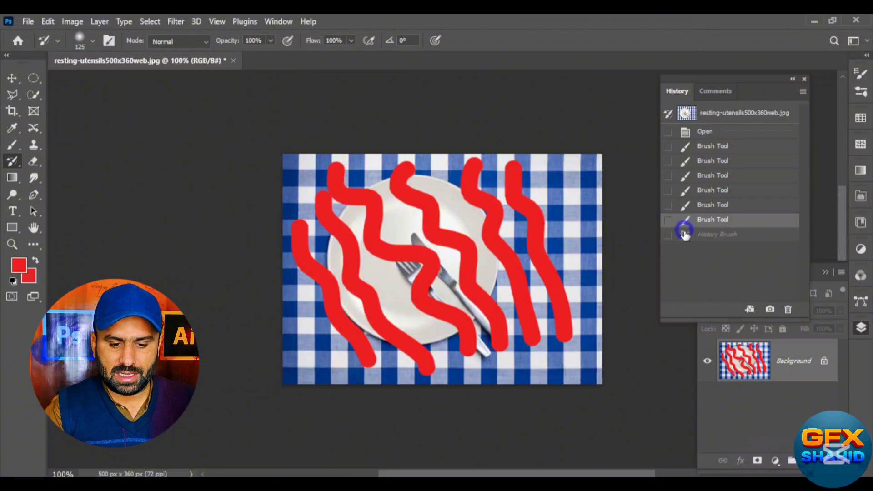
{"action": "left_click", "coordinate": [700, 116]}
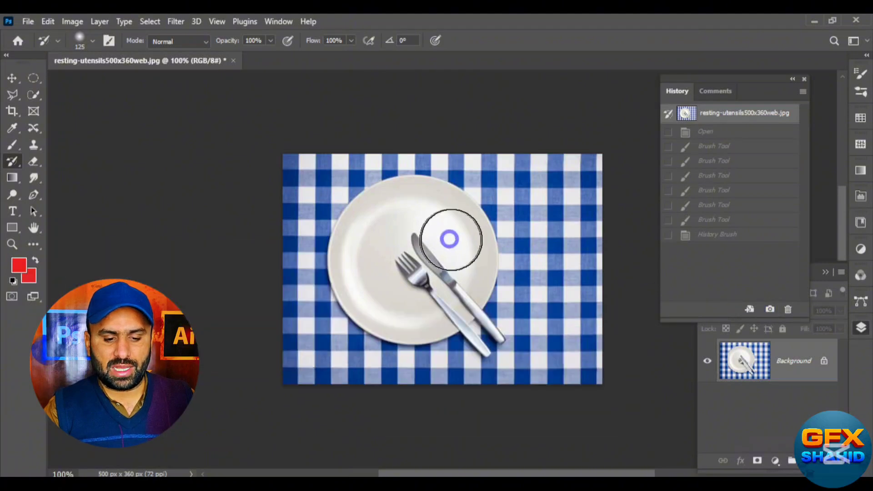
Step: Change the brush's foreground color from red to a bright orange
{"action": "left_click", "coordinate": [12, 145]}
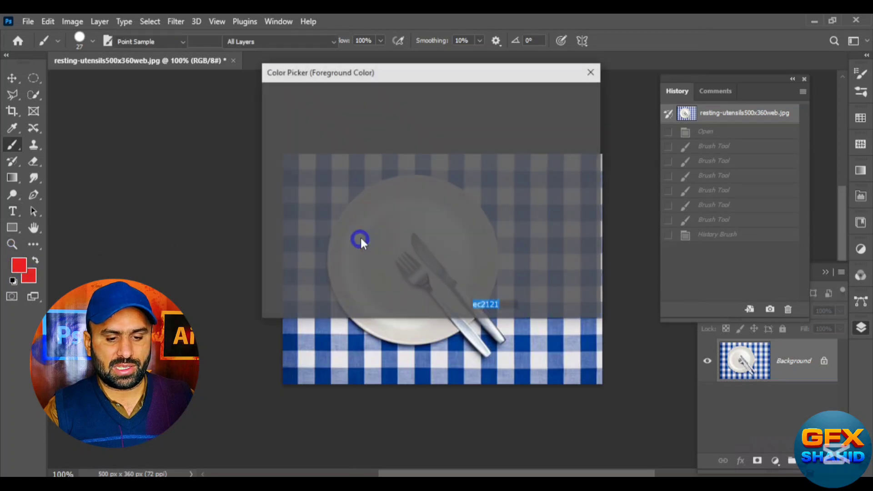
{"action": "left_click_drag", "start_coordinate": [443, 257], "coordinate": [444, 247]}
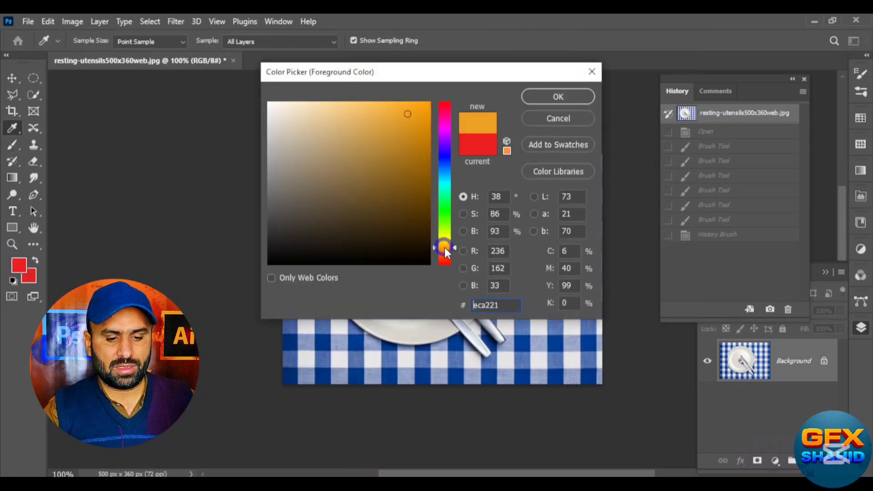
{"action": "left_click_drag", "start_coordinate": [418, 120], "coordinate": [425, 107]}
{"action": "left_click", "coordinate": [552, 98]}
Step: Paint four thick orange strokes around the edges of the photo with the Brush tool at size 50
{"action": "key", "text": "b"}
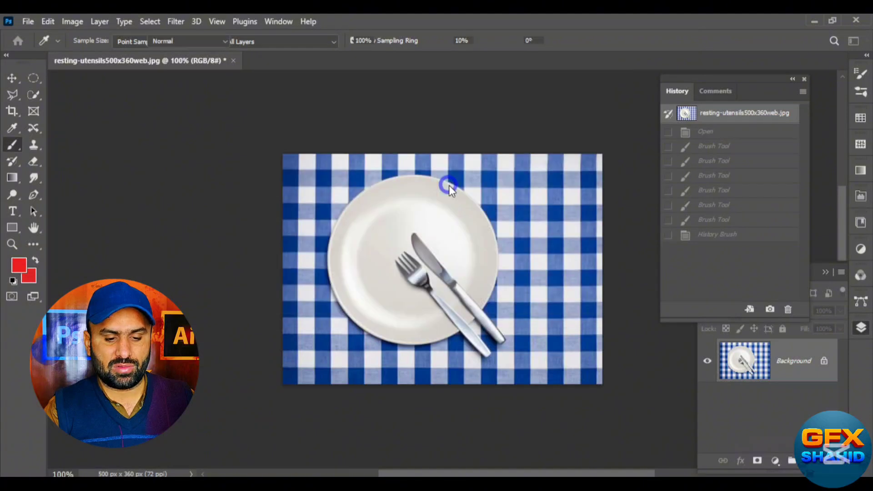
{"action": "key", "text": "bracketright"}
{"action": "key", "text": "bracketright"}
{"action": "key", "text": "bracketright"}
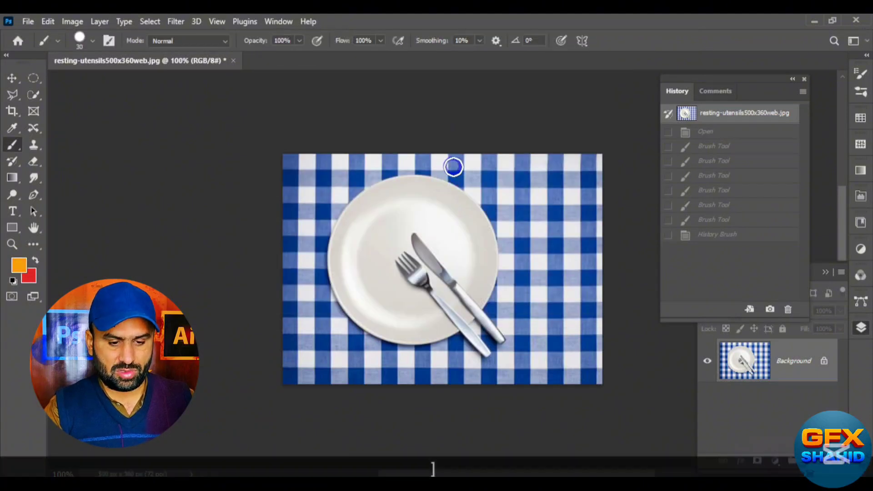
{"action": "mouse_move", "coordinate": [365, 169]}
{"action": "left_mouse_down"}
{"action": "mouse_move", "coordinate": [454, 155]}
{"action": "mouse_move", "coordinate": [494, 179]}
{"action": "mouse_move", "coordinate": [551, 155]}
{"action": "mouse_move", "coordinate": [446, 147]}
{"action": "mouse_move", "coordinate": [379, 165]}
{"action": "mouse_move", "coordinate": [310, 159]}
{"action": "mouse_move", "coordinate": [275, 182]}
{"action": "left_mouse_up"}
{"action": "mouse_move", "coordinate": [538, 237]}
{"action": "left_mouse_down"}
{"action": "mouse_move", "coordinate": [580, 226]}
{"action": "mouse_move", "coordinate": [603, 400]}
{"action": "mouse_move", "coordinate": [577, 159]}
{"action": "left_mouse_up"}
{"action": "mouse_move", "coordinate": [273, 340]}
{"action": "left_mouse_down"}
{"action": "mouse_move", "coordinate": [302, 391]}
{"action": "mouse_move", "coordinate": [302, 368]}
{"action": "mouse_move", "coordinate": [391, 372]}
{"action": "mouse_move", "coordinate": [387, 379]}
{"action": "mouse_move", "coordinate": [305, 348]}
{"action": "mouse_move", "coordinate": [364, 343]}
{"action": "mouse_move", "coordinate": [418, 373]}
{"action": "mouse_move", "coordinate": [471, 375]}
{"action": "left_mouse_up"}
{"action": "mouse_move", "coordinate": [315, 290]}
{"action": "left_mouse_down"}
{"action": "mouse_move", "coordinate": [293, 215]}
{"action": "mouse_move", "coordinate": [298, 246]}
{"action": "mouse_move", "coordinate": [268, 315]}
{"action": "mouse_move", "coordinate": [290, 212]}
{"action": "mouse_move", "coordinate": [291, 240]}
{"action": "left_mouse_up"}
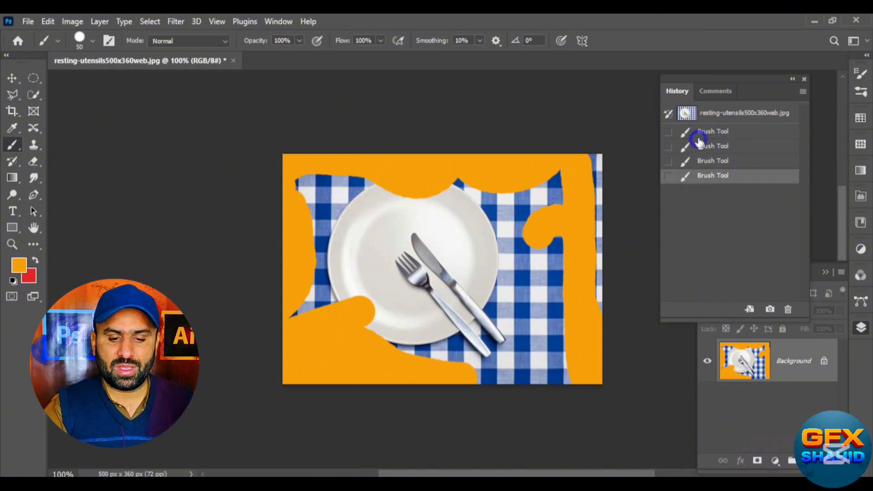
Step: Compare the opening snapshot with the painted photo, and restore the last Brush Tool state
{"action": "left_click", "coordinate": [704, 118]}
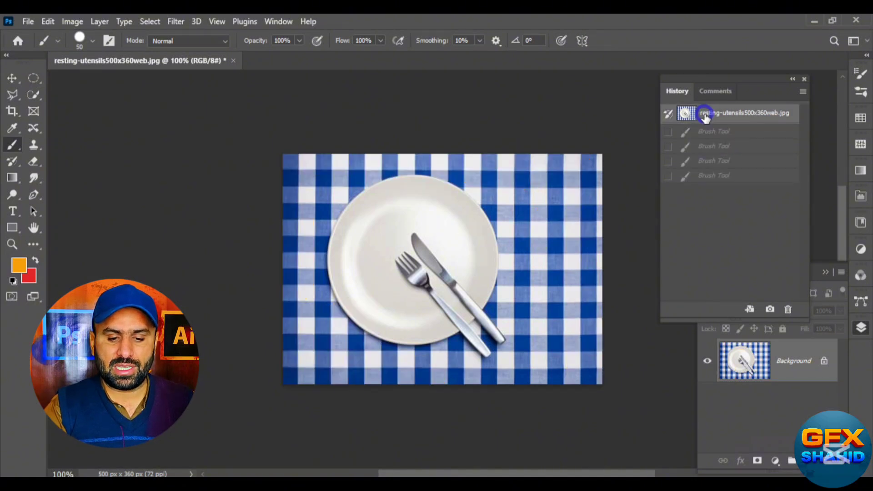
{"action": "left_click", "coordinate": [692, 178]}
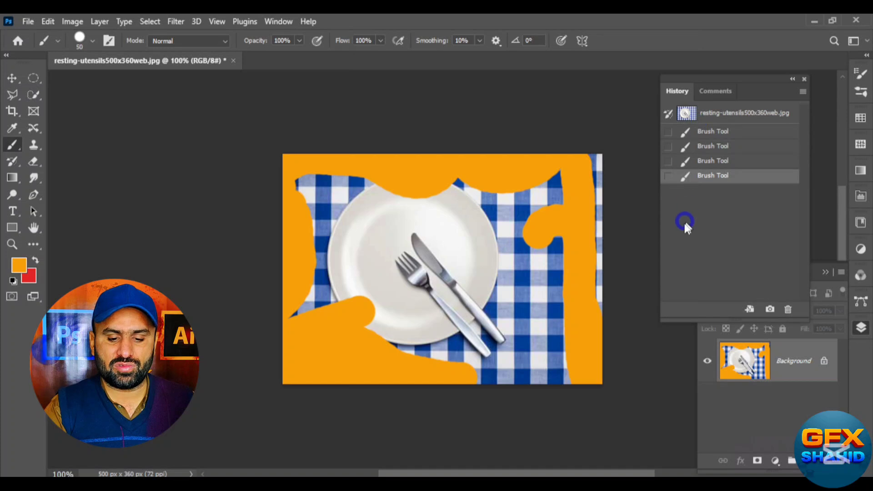
Step: Paint away the orange along the photo's upper edge with the History Brush, and undo that stroke
{"action": "left_click", "coordinate": [21, 161]}
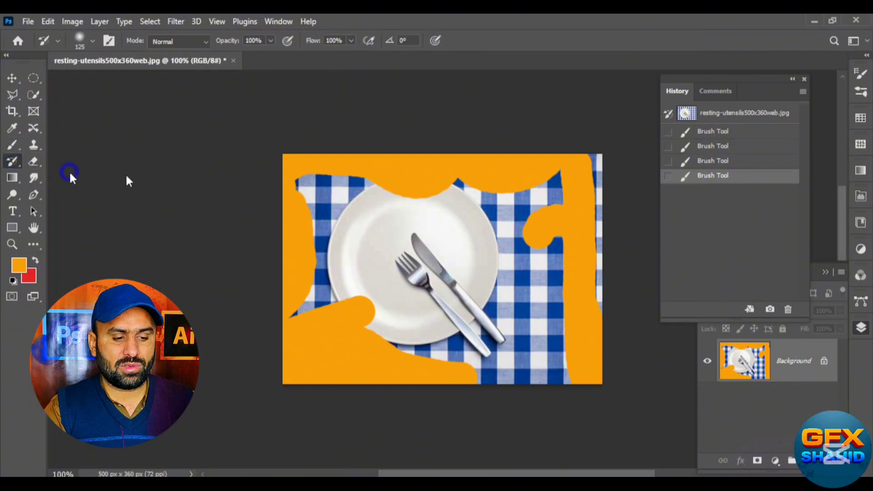
{"action": "mouse_move", "coordinate": [284, 177]}
{"action": "left_mouse_down"}
{"action": "mouse_move", "coordinate": [585, 167]}
{"action": "mouse_move", "coordinate": [541, 177]}
{"action": "left_mouse_up"}
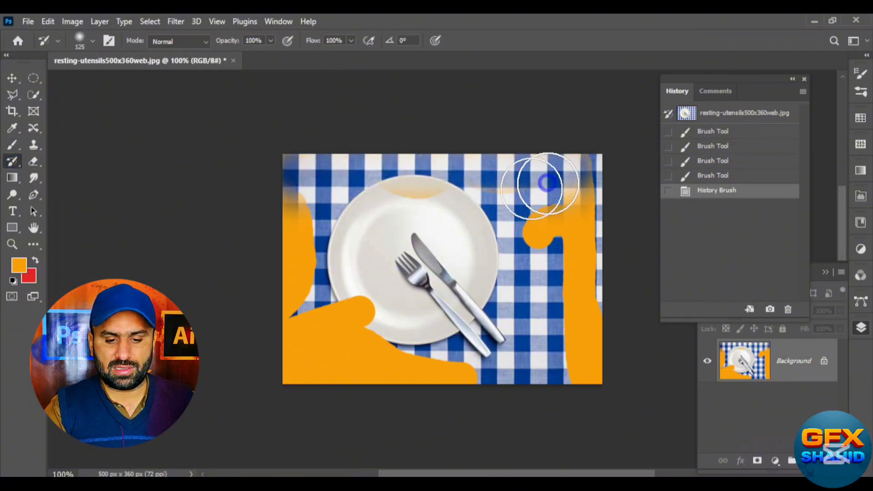
{"action": "key", "text": "ctrl+z"}
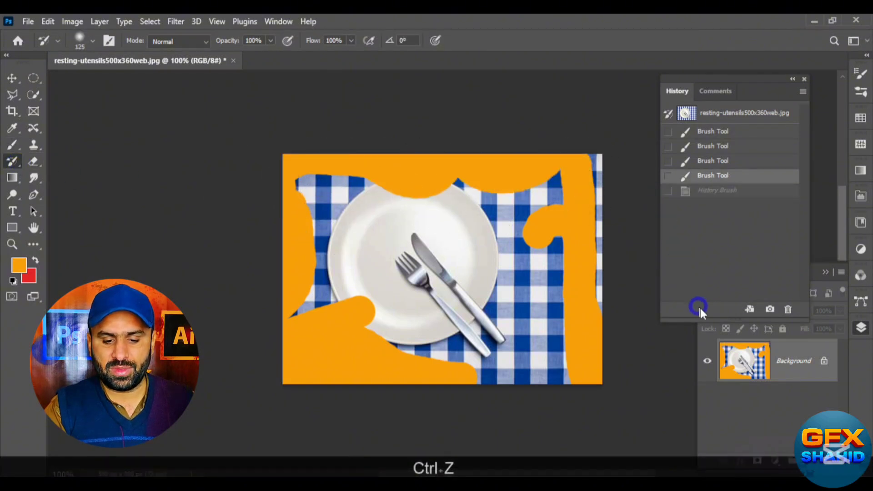
Step: Take a snapshot of the orange-painted state, and switch between the opening snapshot and the new one
{"action": "left_click", "coordinate": [769, 309]}
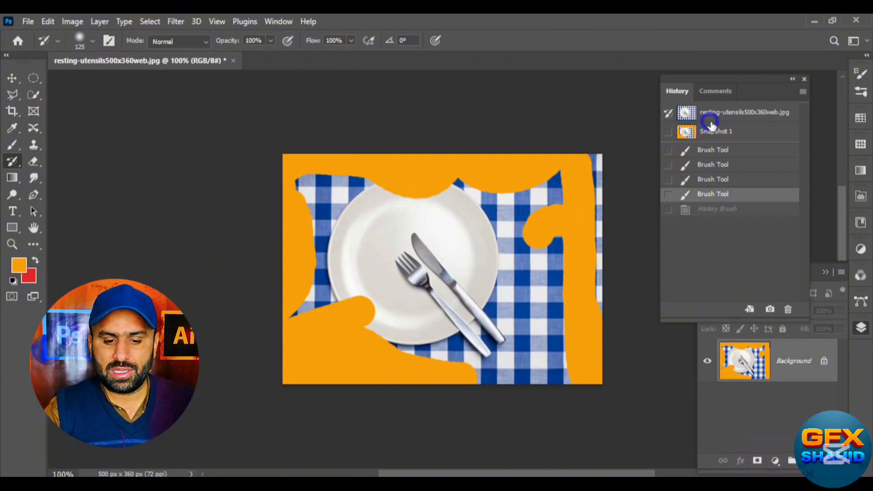
{"action": "left_click", "coordinate": [696, 116]}
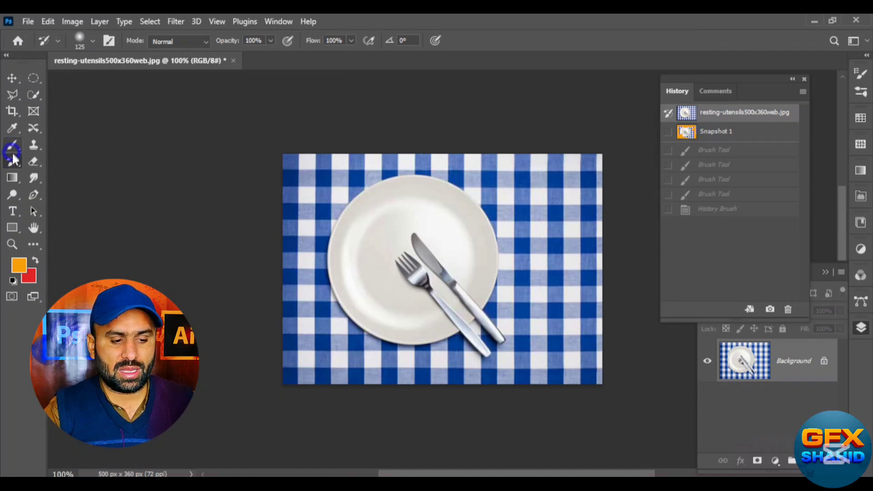
{"action": "left_click", "coordinate": [563, 164]}
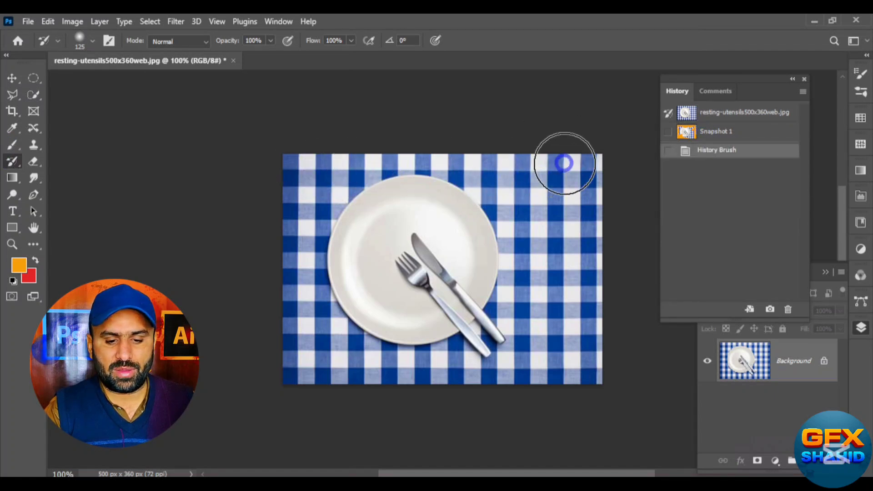
{"action": "key", "text": "ctrl"}
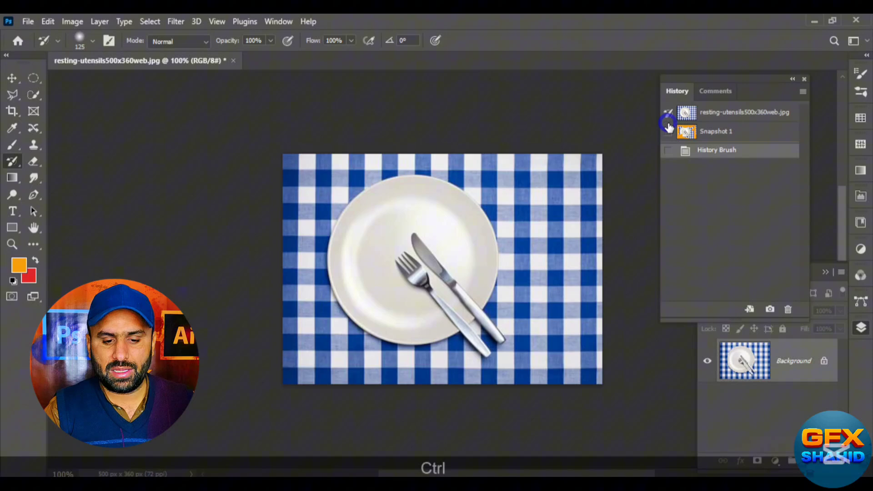
{"action": "left_click", "coordinate": [691, 117]}
{"action": "left_click", "coordinate": [705, 135]}
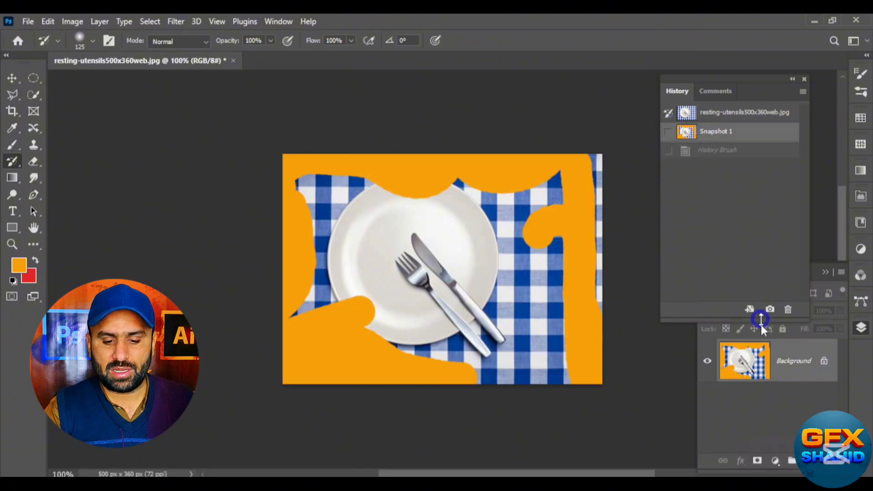
Step: Paint away the orange on the photo's right side with the History Brush, and return to Snapshot 1
{"action": "mouse_move", "coordinate": [568, 165]}
{"action": "left_mouse_down"}
{"action": "mouse_move", "coordinate": [612, 165]}
{"action": "mouse_move", "coordinate": [550, 178]}
{"action": "mouse_move", "coordinate": [567, 169]}
{"action": "mouse_move", "coordinate": [575, 343]}
{"action": "left_mouse_up"}
{"action": "left_click", "coordinate": [575, 343]}
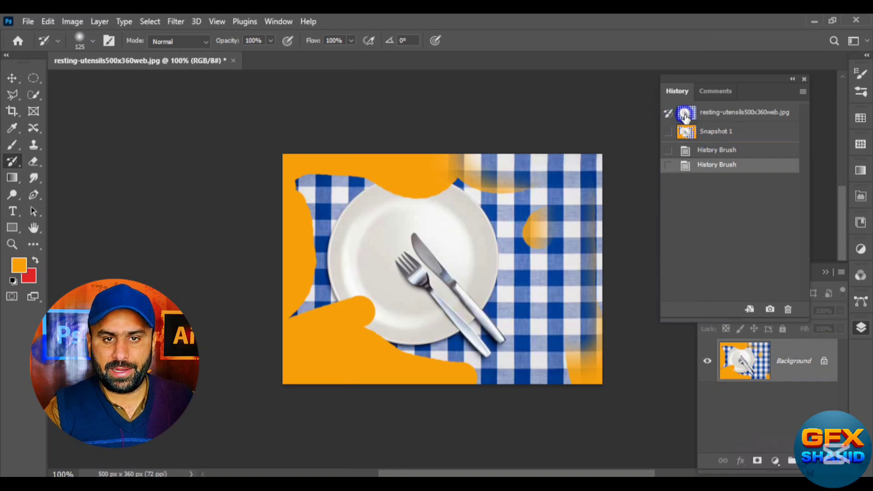
{"action": "mouse_move", "coordinate": [504, 156]}
{"action": "left_mouse_down"}
{"action": "mouse_move", "coordinate": [526, 234]}
{"action": "mouse_move", "coordinate": [541, 233]}
{"action": "left_mouse_up"}
{"action": "key", "text": "ctrl+z"}
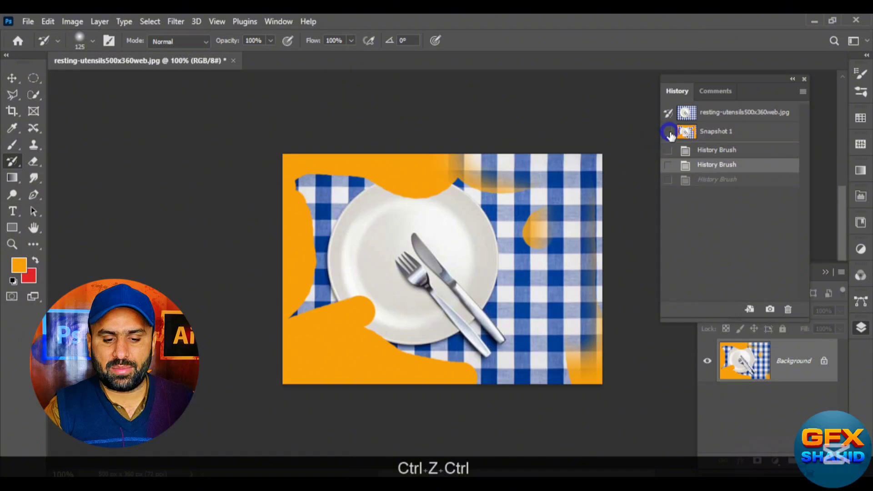
{"action": "left_click", "coordinate": [719, 132]}
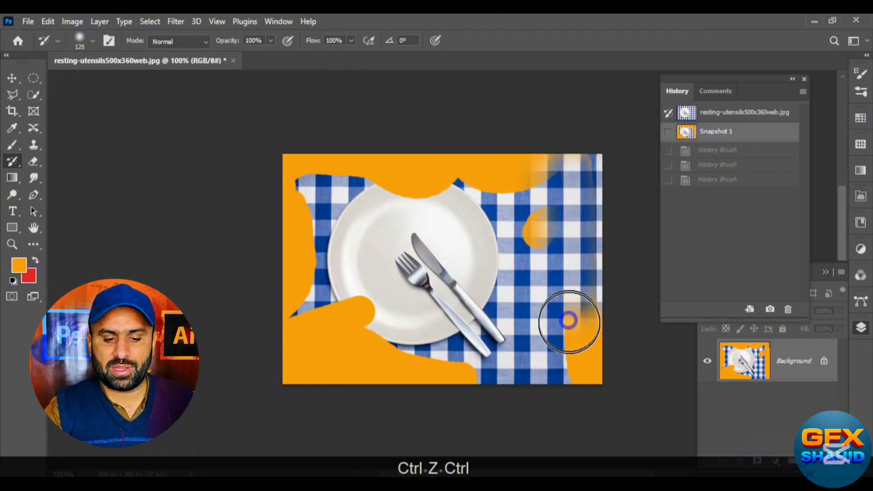
Step: Erase the orange down the photo's right edge with the History Brush again, and revert to the opening snapshot
{"action": "mouse_move", "coordinate": [559, 182]}
{"action": "left_mouse_down"}
{"action": "mouse_move", "coordinate": [591, 357]}
{"action": "mouse_move", "coordinate": [588, 377]}
{"action": "left_mouse_up"}
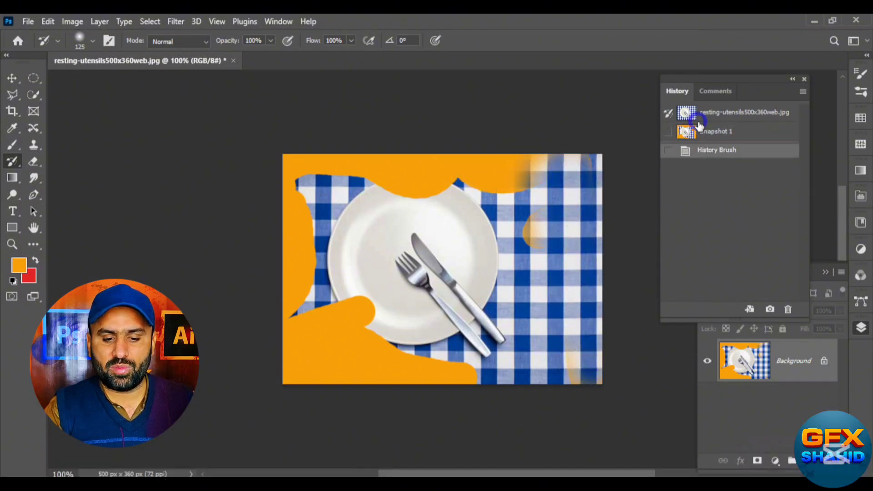
{"action": "mouse_move", "coordinate": [519, 179]}
{"action": "left_mouse_down"}
{"action": "mouse_move", "coordinate": [309, 179]}
{"action": "mouse_move", "coordinate": [582, 161]}
{"action": "mouse_move", "coordinate": [521, 253]}
{"action": "mouse_move", "coordinate": [539, 269]}
{"action": "mouse_move", "coordinate": [298, 166]}
{"action": "mouse_move", "coordinate": [259, 175]}
{"action": "mouse_move", "coordinate": [302, 313]}
{"action": "mouse_move", "coordinate": [299, 385]}
{"action": "mouse_move", "coordinate": [287, 301]}
{"action": "mouse_move", "coordinate": [347, 300]}
{"action": "mouse_move", "coordinate": [330, 360]}
{"action": "mouse_move", "coordinate": [530, 356]}
{"action": "mouse_move", "coordinate": [384, 371]}
{"action": "mouse_move", "coordinate": [283, 352]}
{"action": "mouse_move", "coordinate": [293, 180]}
{"action": "mouse_move", "coordinate": [325, 156]}
{"action": "mouse_move", "coordinate": [565, 168]}
{"action": "mouse_move", "coordinate": [591, 225]}
{"action": "left_mouse_up"}
{"action": "left_click", "coordinate": [683, 115]}
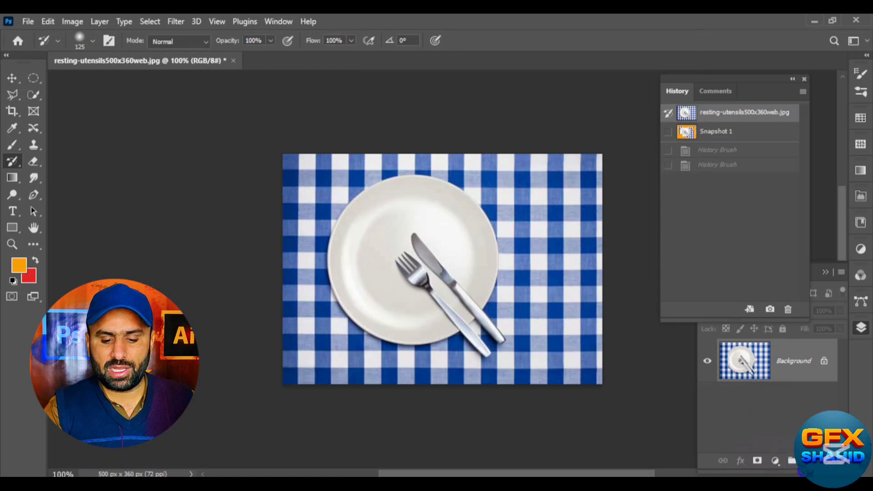
Step: Add a new empty layer, and discard it by reverting to the opening snapshot
{"action": "left_click", "coordinate": [810, 460]}
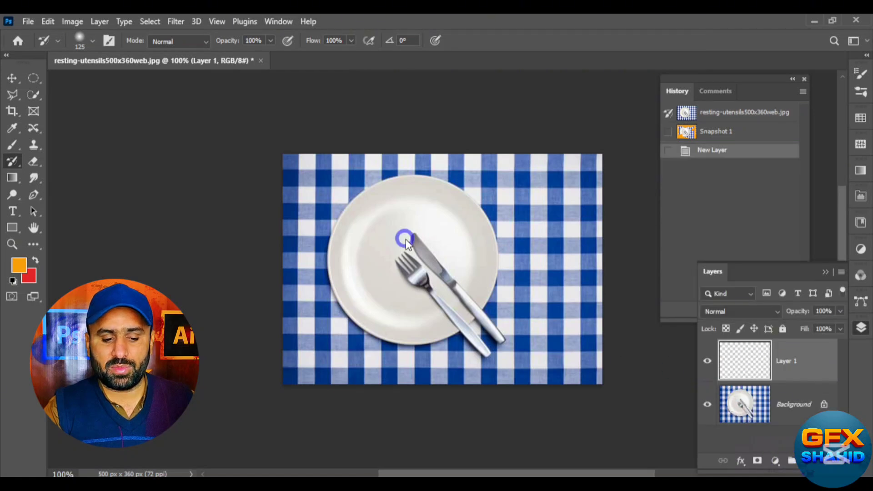
{"action": "left_click", "coordinate": [703, 120]}
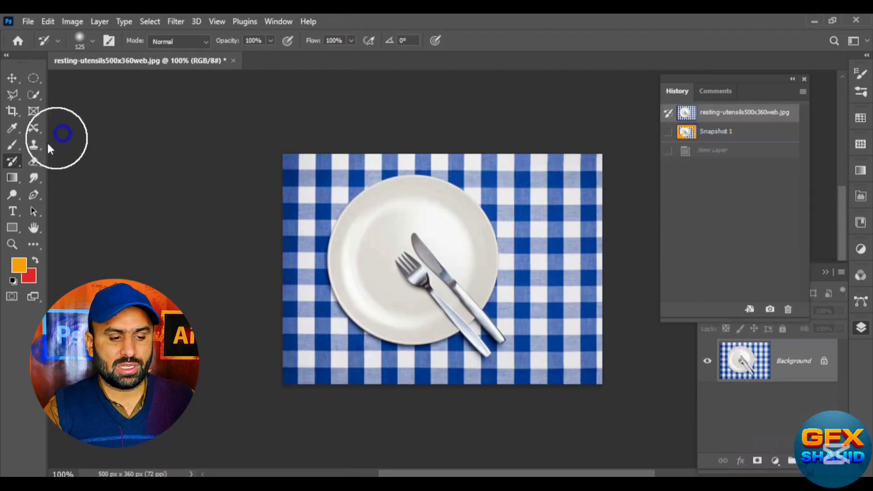
Step: Scribble orange across the plate directly on the Background layer with the Brush tool, and undo the stroke
{"action": "left_click", "coordinate": [12, 144]}
{"action": "left_click_drag", "start_coordinate": [382, 164], "coordinate": [287, 156]}
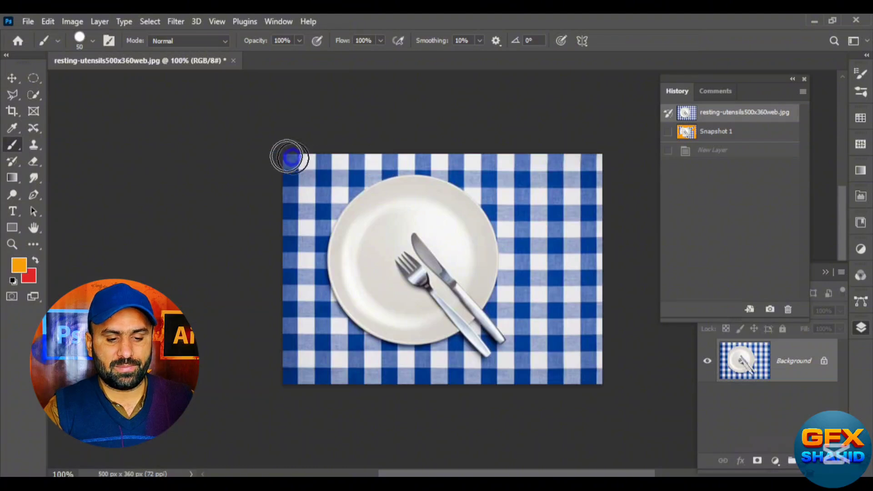
{"action": "mouse_move", "coordinate": [284, 216]}
{"action": "left_mouse_down"}
{"action": "mouse_move", "coordinate": [541, 188]}
{"action": "mouse_move", "coordinate": [590, 226]}
{"action": "mouse_move", "coordinate": [303, 313]}
{"action": "mouse_move", "coordinate": [237, 370]}
{"action": "mouse_move", "coordinate": [566, 342]}
{"action": "mouse_move", "coordinate": [323, 180]}
{"action": "mouse_move", "coordinate": [478, 335]}
{"action": "mouse_move", "coordinate": [439, 185]}
{"action": "mouse_move", "coordinate": [514, 282]}
{"action": "mouse_move", "coordinate": [610, 334]}
{"action": "mouse_move", "coordinate": [554, 228]}
{"action": "mouse_move", "coordinate": [351, 239]}
{"action": "mouse_move", "coordinate": [466, 237]}
{"action": "mouse_move", "coordinate": [320, 315]}
{"action": "mouse_move", "coordinate": [565, 288]}
{"action": "left_mouse_up"}
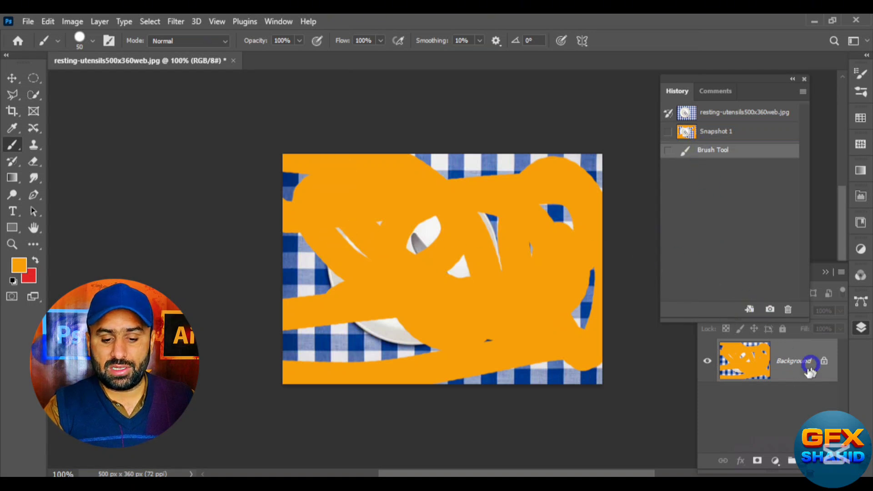
{"action": "key", "text": "ctrl+z"}
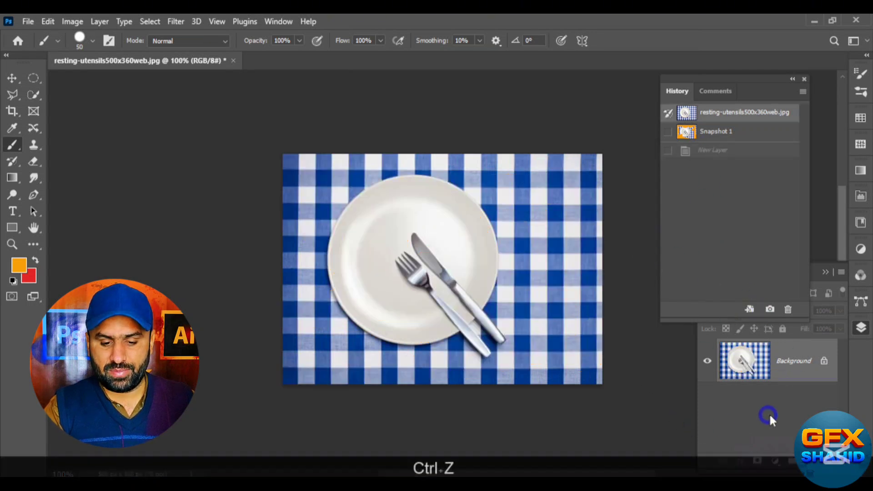
Step: Add a new layer above the Background, paint two orange strokes across the plate on it, and undo both
{"action": "left_click", "coordinate": [808, 462]}
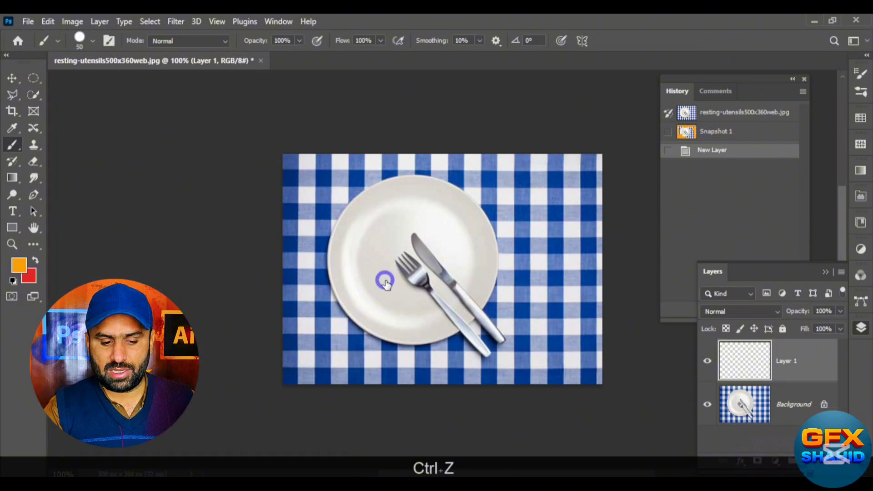
{"action": "left_click_drag", "start_coordinate": [411, 222], "coordinate": [512, 351]}
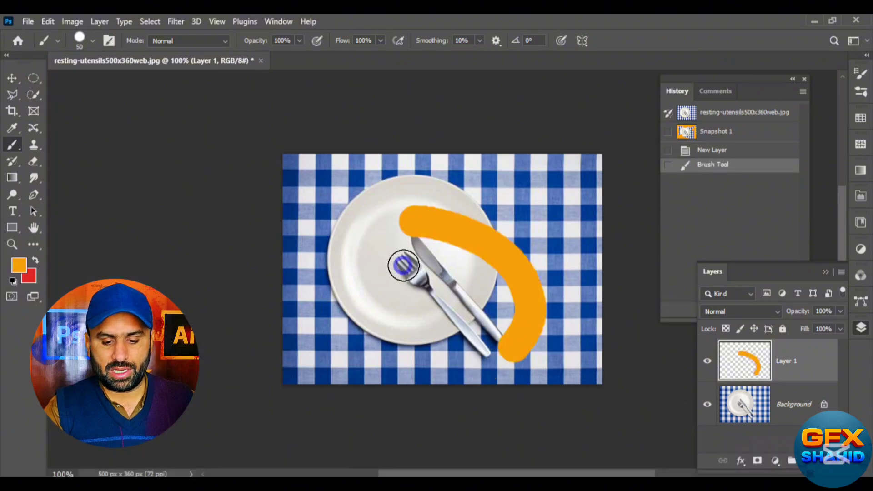
{"action": "mouse_move", "coordinate": [570, 236]}
{"action": "left_mouse_down"}
{"action": "mouse_move", "coordinate": [483, 325]}
{"action": "mouse_move", "coordinate": [362, 302]}
{"action": "left_mouse_up"}
{"action": "key", "text": "ctrl+z"}
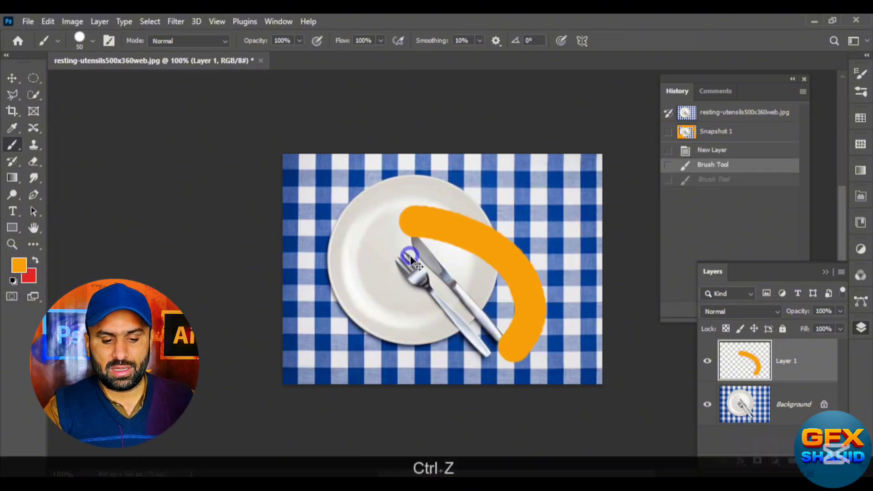
{"action": "key", "text": "ctrl+z"}
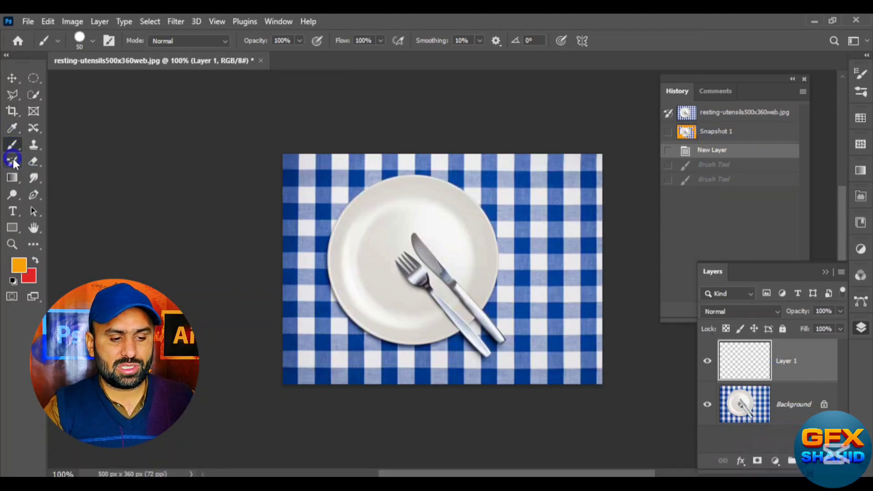
Step: Paint the original photo onto the empty Layer 1 with the History Brush over the plate and the tablecloth to its right
{"action": "left_click", "coordinate": [13, 161]}
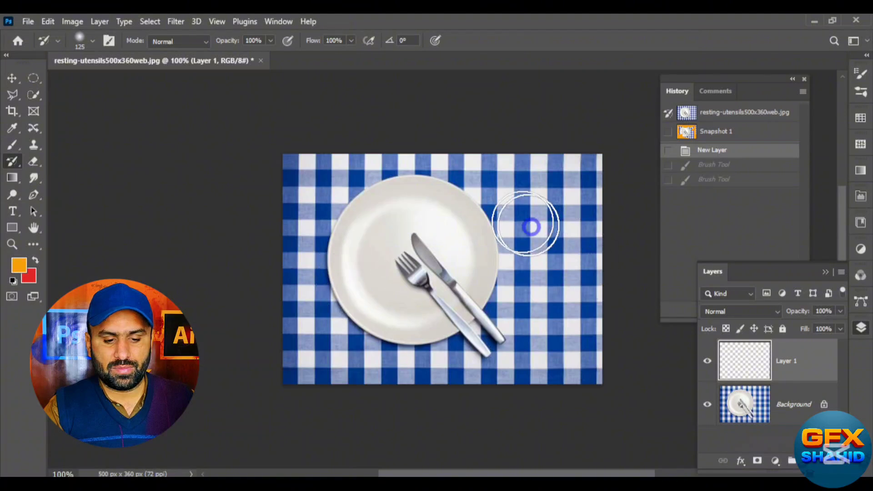
{"action": "left_click_drag", "start_coordinate": [531, 226], "coordinate": [499, 247]}
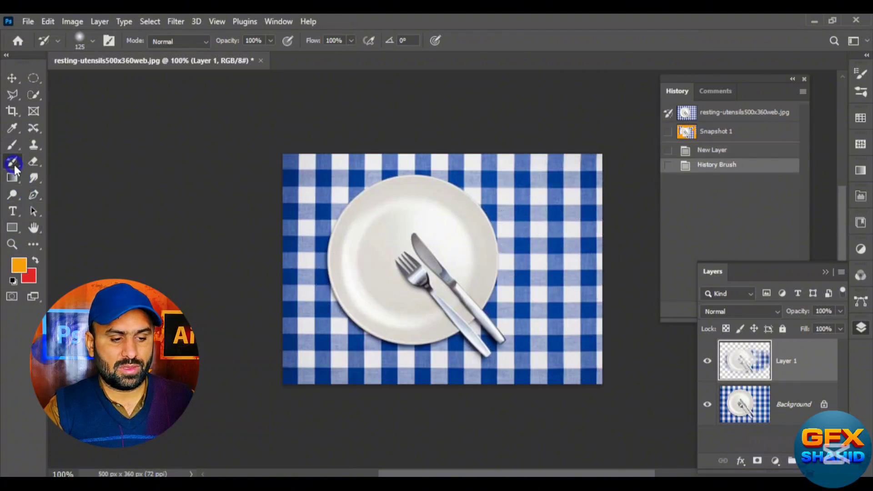
{"action": "right_click", "coordinate": [15, 169]}
{"action": "left_click", "coordinate": [10, 146]}
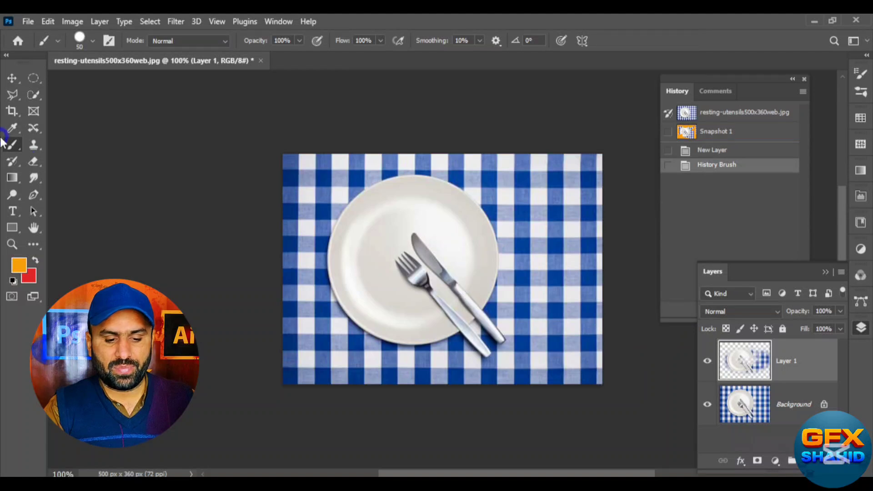
{"action": "left_click", "coordinate": [18, 164]}
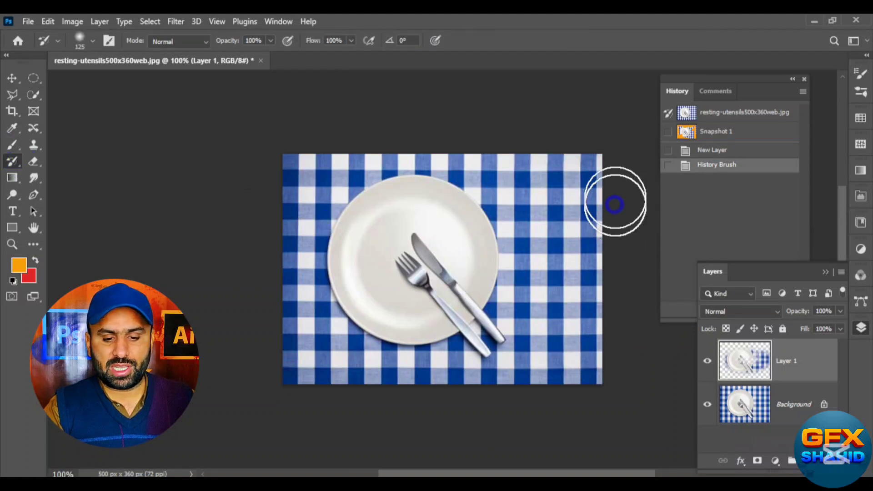
{"action": "mouse_move", "coordinate": [382, 240]}
{"action": "left_mouse_down"}
{"action": "mouse_move", "coordinate": [565, 181]}
{"action": "mouse_move", "coordinate": [596, 257]}
{"action": "mouse_move", "coordinate": [502, 315]}
{"action": "mouse_move", "coordinate": [711, 375]}
{"action": "left_mouse_up"}
Step: Fill Layer 1's transparent gaps with the History Brush while the Background is hidden, and swap the visibility of the two layers
{"action": "left_click", "coordinate": [706, 404]}
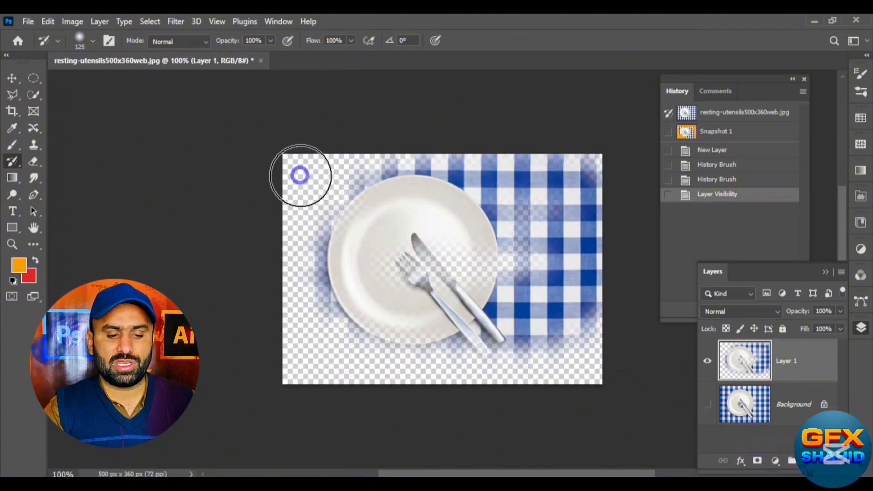
{"action": "mouse_move", "coordinate": [300, 173]}
{"action": "left_mouse_down"}
{"action": "mouse_move", "coordinate": [580, 151]}
{"action": "mouse_move", "coordinate": [597, 193]}
{"action": "mouse_move", "coordinate": [587, 355]}
{"action": "mouse_move", "coordinate": [570, 365]}
{"action": "mouse_move", "coordinate": [295, 359]}
{"action": "left_mouse_up"}
{"action": "mouse_move", "coordinate": [569, 316]}
{"action": "left_mouse_down"}
{"action": "mouse_move", "coordinate": [462, 334]}
{"action": "mouse_move", "coordinate": [296, 318]}
{"action": "left_mouse_up"}
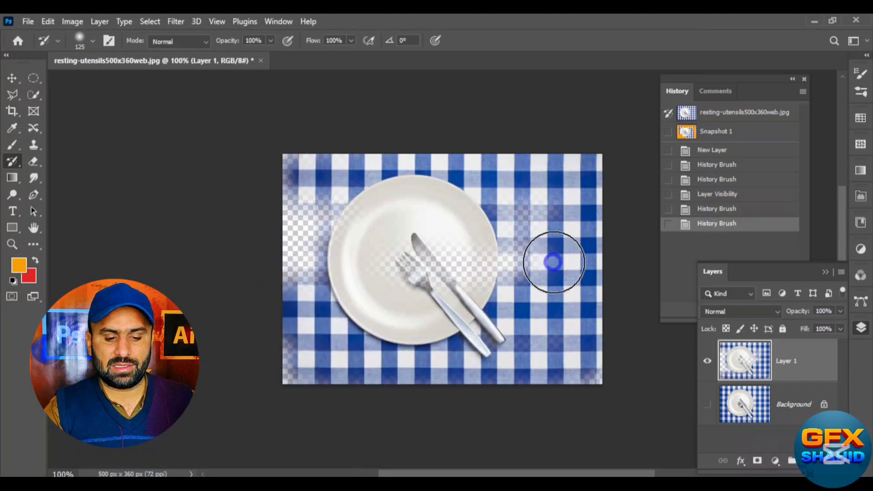
{"action": "mouse_move", "coordinate": [553, 259]}
{"action": "left_mouse_down"}
{"action": "mouse_move", "coordinate": [480, 265]}
{"action": "mouse_move", "coordinate": [278, 244]}
{"action": "left_mouse_up"}
{"action": "mouse_move", "coordinate": [520, 204]}
{"action": "left_mouse_down"}
{"action": "mouse_move", "coordinate": [267, 216]}
{"action": "mouse_move", "coordinate": [287, 169]}
{"action": "mouse_move", "coordinate": [316, 261]}
{"action": "mouse_move", "coordinate": [373, 193]}
{"action": "mouse_move", "coordinate": [532, 200]}
{"action": "mouse_move", "coordinate": [568, 293]}
{"action": "left_mouse_up"}
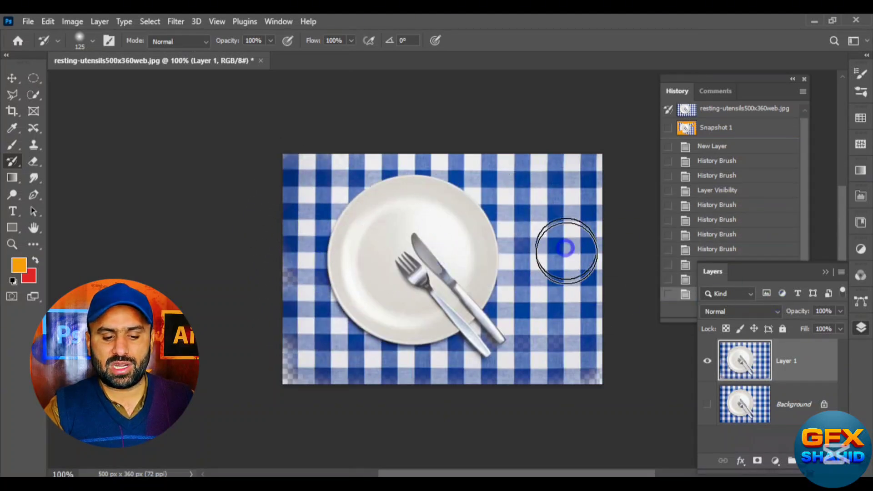
{"action": "mouse_move", "coordinate": [594, 382]}
{"action": "left_mouse_down"}
{"action": "mouse_move", "coordinate": [341, 386]}
{"action": "mouse_move", "coordinate": [276, 374]}
{"action": "mouse_move", "coordinate": [280, 336]}
{"action": "mouse_move", "coordinate": [279, 383]}
{"action": "mouse_move", "coordinate": [288, 246]}
{"action": "mouse_move", "coordinate": [295, 361]}
{"action": "mouse_move", "coordinate": [560, 363]}
{"action": "mouse_move", "coordinate": [580, 270]}
{"action": "mouse_move", "coordinate": [579, 186]}
{"action": "mouse_move", "coordinate": [547, 173]}
{"action": "mouse_move", "coordinate": [305, 176]}
{"action": "mouse_move", "coordinate": [290, 190]}
{"action": "mouse_move", "coordinate": [284, 370]}
{"action": "mouse_move", "coordinate": [379, 328]}
{"action": "mouse_move", "coordinate": [535, 381]}
{"action": "mouse_move", "coordinate": [580, 279]}
{"action": "mouse_move", "coordinate": [546, 229]}
{"action": "mouse_move", "coordinate": [596, 260]}
{"action": "mouse_move", "coordinate": [598, 377]}
{"action": "mouse_move", "coordinate": [303, 352]}
{"action": "left_mouse_up"}
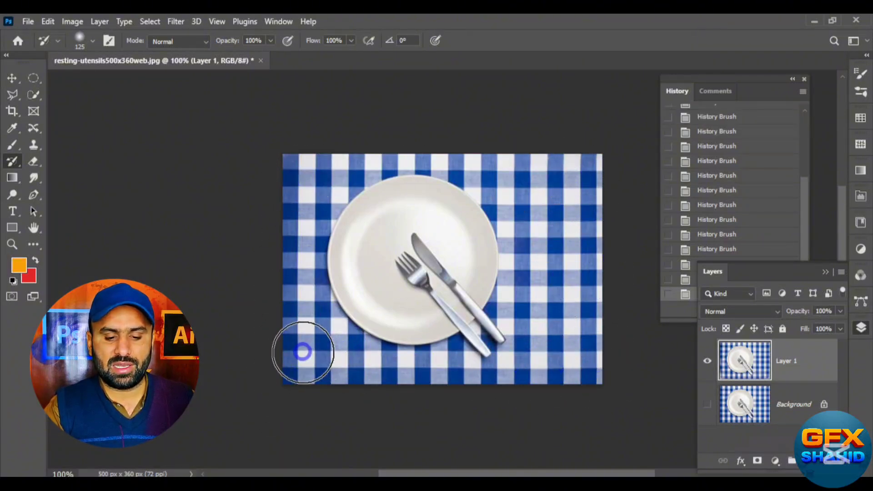
{"action": "left_click", "coordinate": [707, 360]}
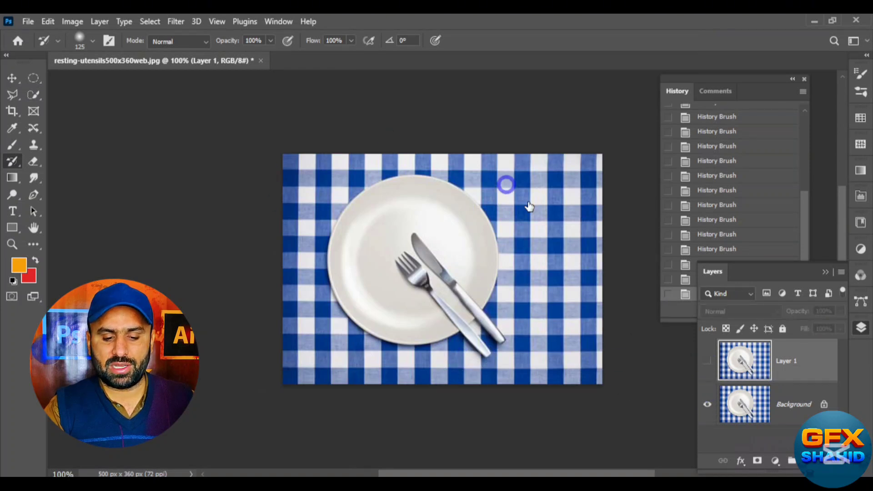
Step: Switch to the Art History Brush, make Layer 1 visible again, and delete that layer so only the Background remains
{"action": "right_click", "coordinate": [11, 163]}
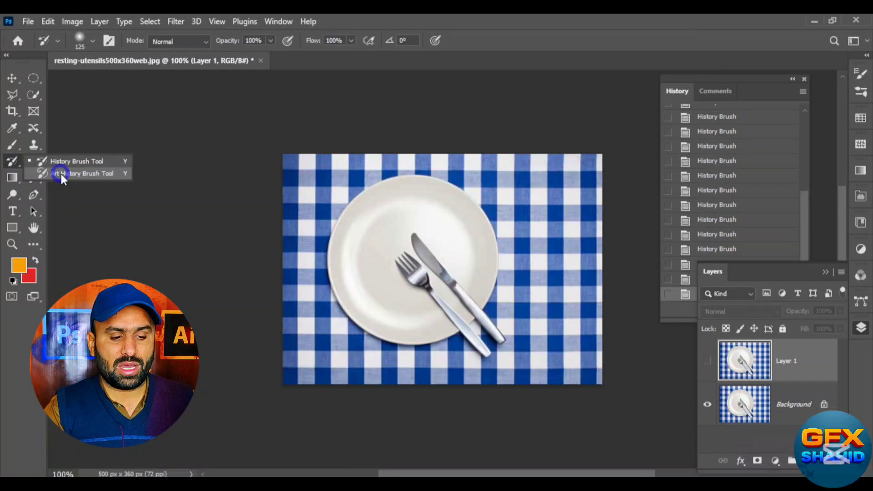
{"action": "left_click", "coordinate": [62, 175]}
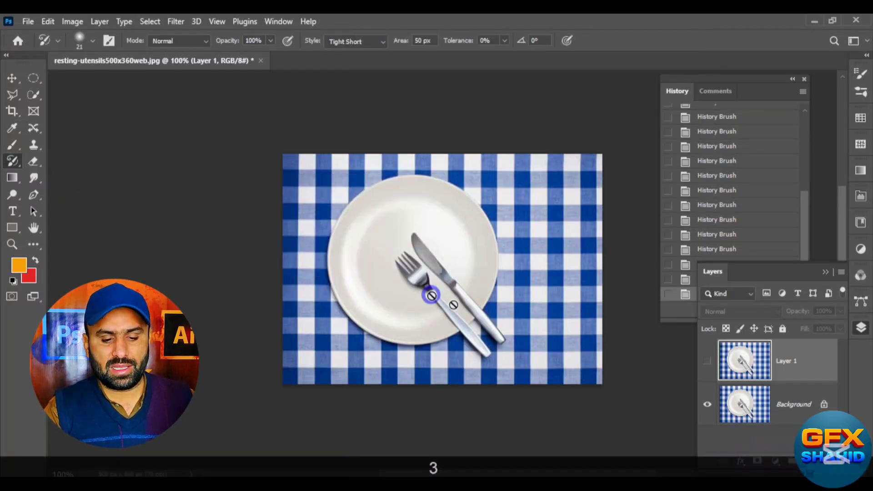
{"action": "left_click", "coordinate": [707, 361]}
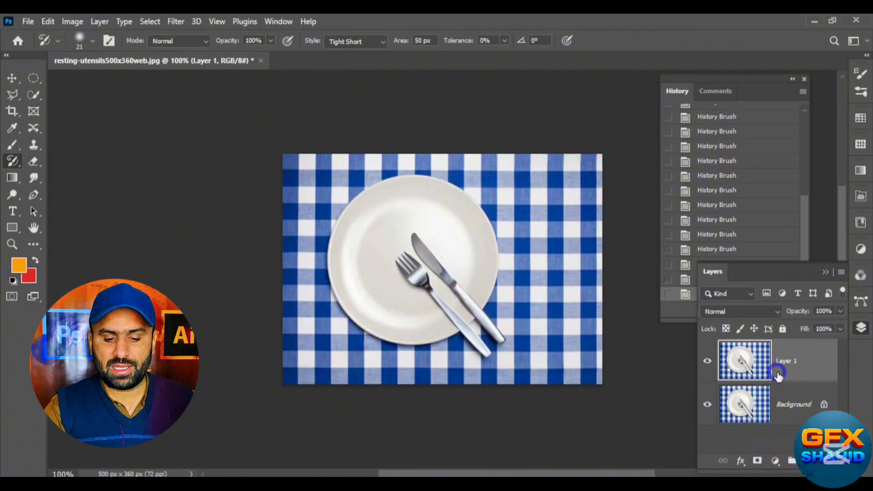
{"action": "left_click_drag", "start_coordinate": [797, 389], "coordinate": [825, 460]}
{"action": "left_click", "coordinate": [779, 360]}
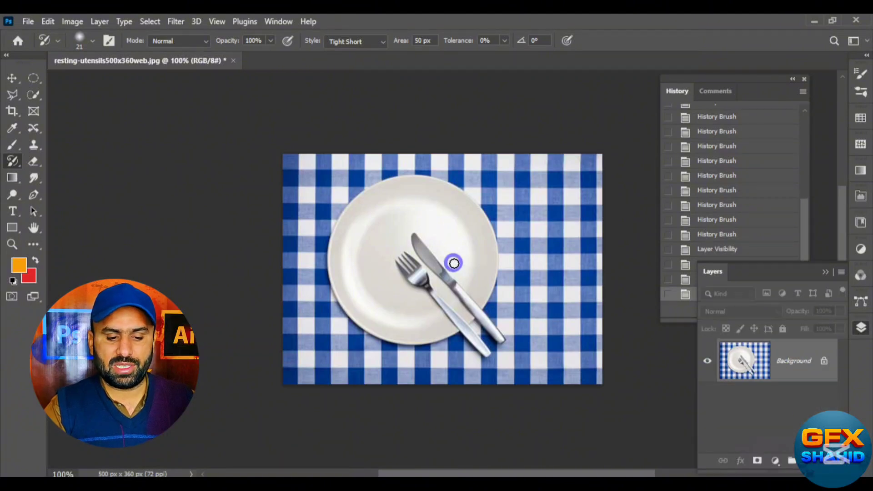
Step: Paint over the whole Background photo with the Art History Brush in Tight Short style, and move the History panel nearer the photo
{"action": "mouse_move", "coordinate": [456, 246]}
{"action": "left_mouse_down"}
{"action": "mouse_move", "coordinate": [491, 268]}
{"action": "mouse_move", "coordinate": [500, 222]}
{"action": "mouse_move", "coordinate": [567, 242]}
{"action": "mouse_move", "coordinate": [543, 336]}
{"action": "mouse_move", "coordinate": [550, 363]}
{"action": "left_mouse_up"}
{"action": "mouse_move", "coordinate": [534, 307]}
{"action": "left_mouse_down"}
{"action": "mouse_move", "coordinate": [532, 221]}
{"action": "mouse_move", "coordinate": [556, 280]}
{"action": "mouse_move", "coordinate": [529, 200]}
{"action": "mouse_move", "coordinate": [568, 172]}
{"action": "mouse_move", "coordinate": [564, 156]}
{"action": "mouse_move", "coordinate": [534, 212]}
{"action": "mouse_move", "coordinate": [481, 179]}
{"action": "mouse_move", "coordinate": [477, 213]}
{"action": "mouse_move", "coordinate": [410, 166]}
{"action": "mouse_move", "coordinate": [433, 210]}
{"action": "mouse_move", "coordinate": [396, 167]}
{"action": "mouse_move", "coordinate": [332, 138]}
{"action": "mouse_move", "coordinate": [304, 202]}
{"action": "mouse_move", "coordinate": [330, 207]}
{"action": "mouse_move", "coordinate": [301, 190]}
{"action": "mouse_move", "coordinate": [293, 288]}
{"action": "mouse_move", "coordinate": [303, 347]}
{"action": "mouse_move", "coordinate": [341, 336]}
{"action": "mouse_move", "coordinate": [297, 352]}
{"action": "mouse_move", "coordinate": [403, 382]}
{"action": "mouse_move", "coordinate": [502, 369]}
{"action": "mouse_move", "coordinate": [539, 325]}
{"action": "mouse_move", "coordinate": [552, 390]}
{"action": "mouse_move", "coordinate": [429, 380]}
{"action": "mouse_move", "coordinate": [437, 309]}
{"action": "mouse_move", "coordinate": [472, 265]}
{"action": "mouse_move", "coordinate": [547, 280]}
{"action": "mouse_move", "coordinate": [568, 353]}
{"action": "mouse_move", "coordinate": [596, 285]}
{"action": "mouse_move", "coordinate": [569, 220]}
{"action": "mouse_move", "coordinate": [542, 276]}
{"action": "mouse_move", "coordinate": [397, 323]}
{"action": "mouse_move", "coordinate": [328, 244]}
{"action": "mouse_move", "coordinate": [523, 222]}
{"action": "mouse_move", "coordinate": [351, 289]}
{"action": "mouse_move", "coordinate": [509, 291]}
{"action": "left_mouse_up"}
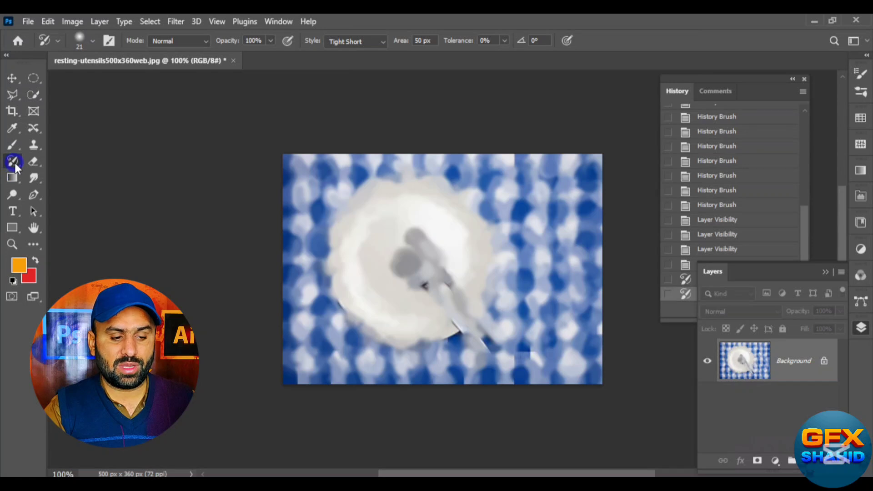
{"action": "right_click", "coordinate": [13, 162]}
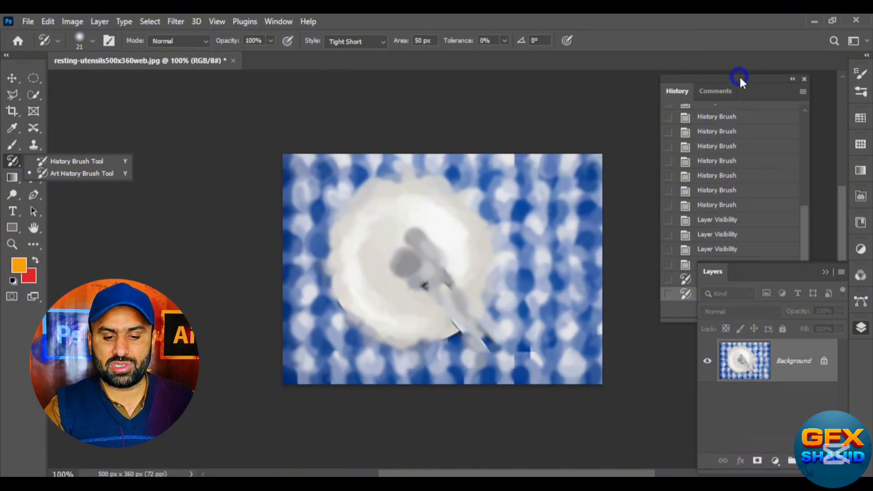
{"action": "left_click_drag", "start_coordinate": [739, 75], "coordinate": [705, 69]}
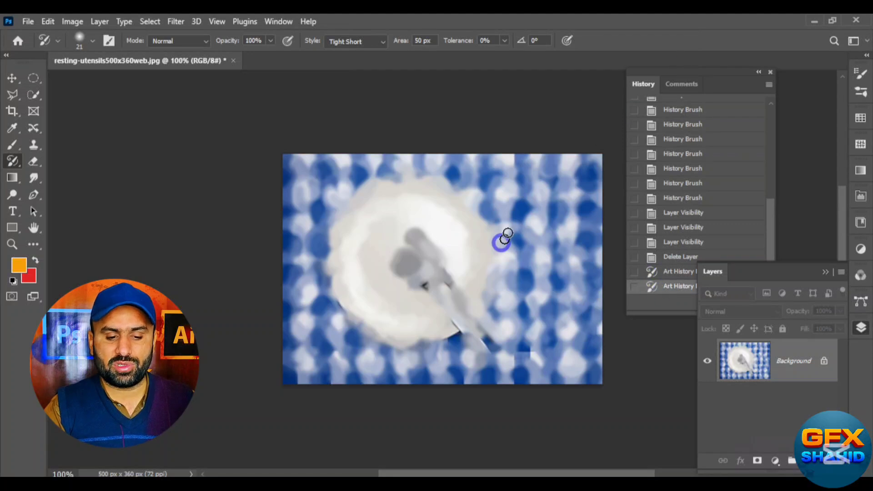
{"action": "mouse_move", "coordinate": [501, 243]}
{"action": "left_mouse_down"}
{"action": "mouse_move", "coordinate": [579, 292]}
{"action": "mouse_move", "coordinate": [573, 396]}
{"action": "mouse_move", "coordinate": [433, 362]}
{"action": "left_mouse_up"}
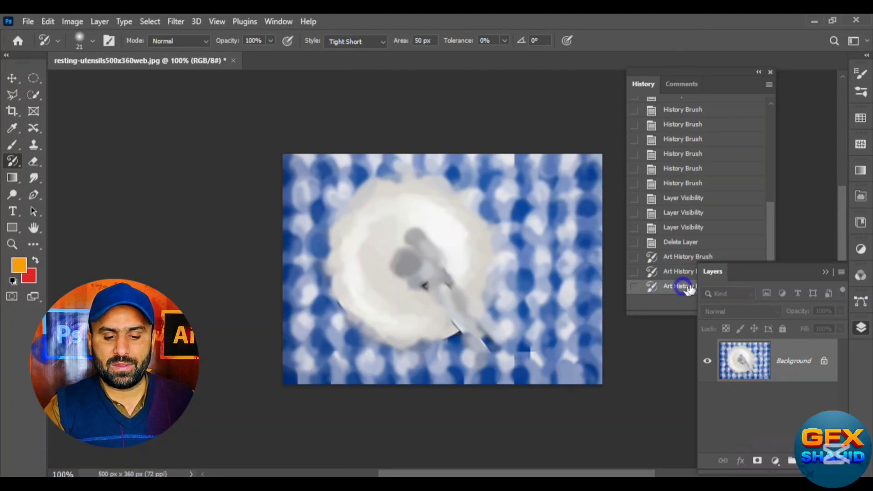
Step: Go back to the earliest entries in the document's history list
{"action": "scroll", "coordinate": [650, 257], "scroll_direction": "up", "scroll_amount": 10}
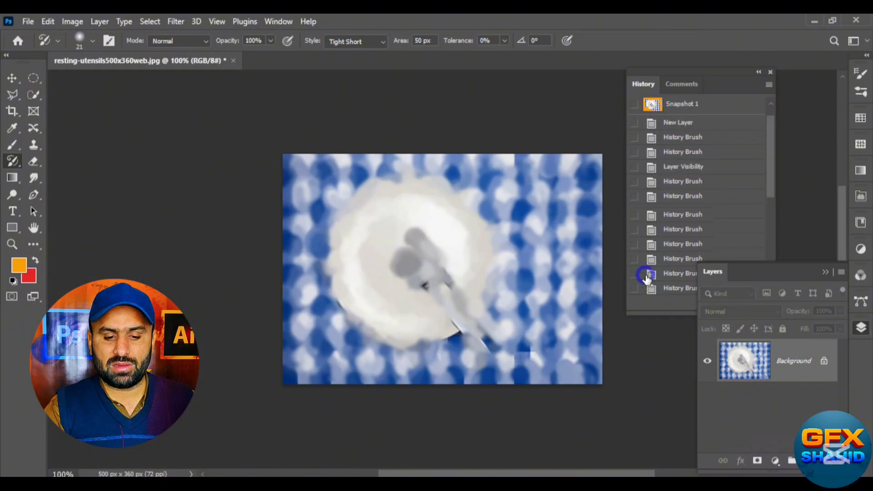